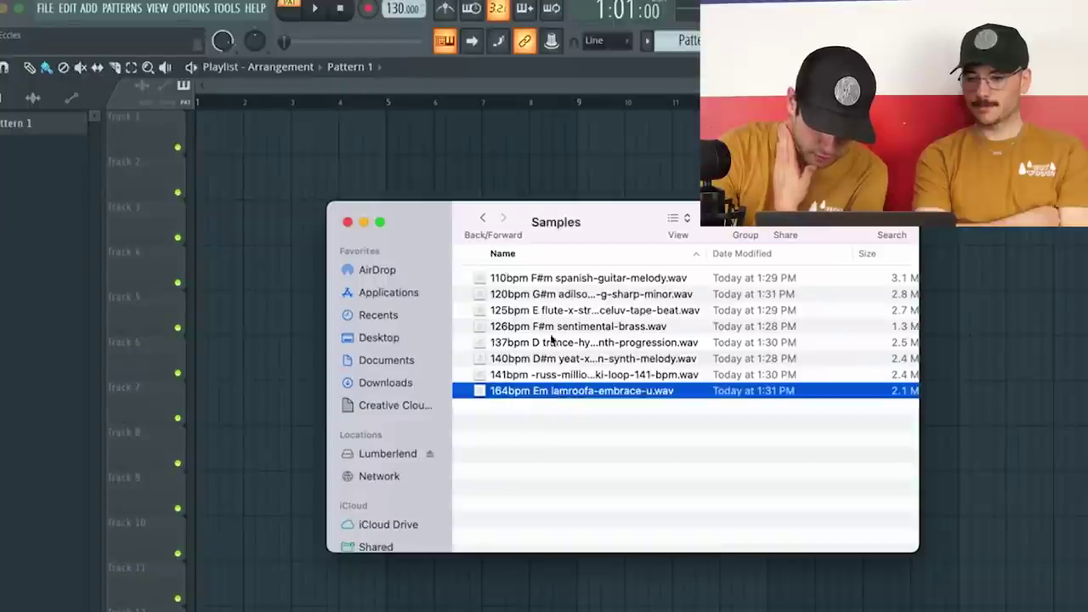
Preview the 110bpm F#m spanish-guitar-melody.wav sample in the Samples folder
{"action": "left_click", "coordinate": [510, 279]}
{"action": "key", "text": "space"}
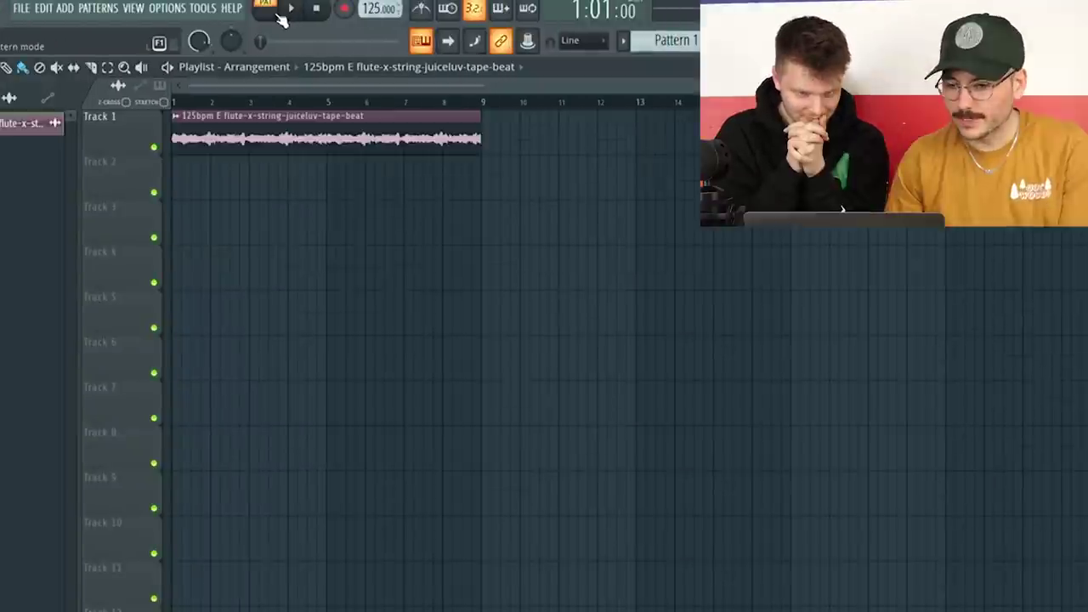
Show the browser beside the playlist and play the 137bpm D trance-hyperpop-synth-progression clip
{"action": "key", "text": "alt+F8"}
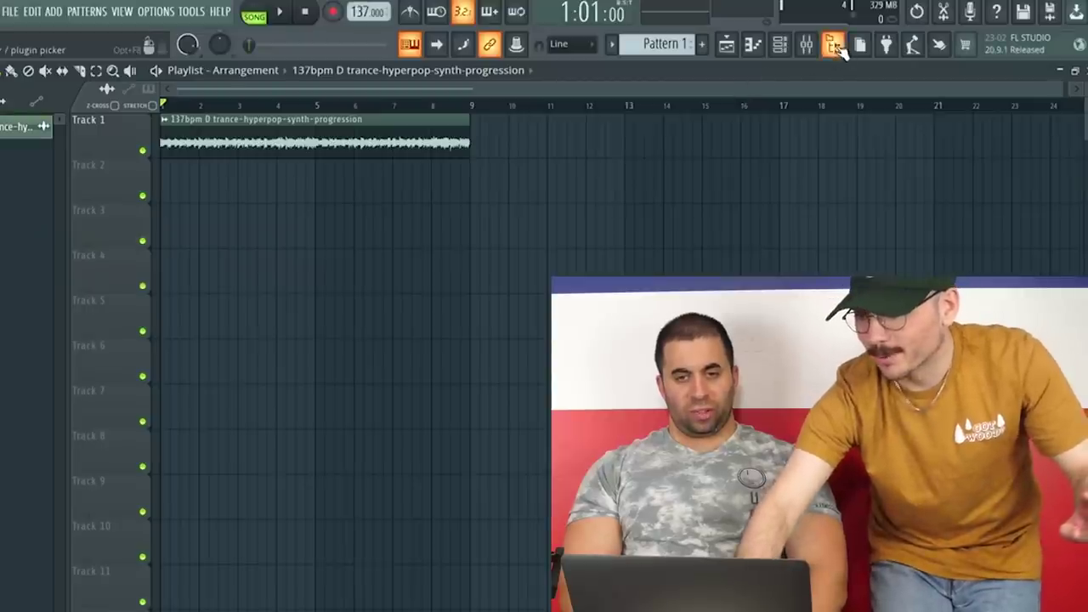
{"action": "left_click", "coordinate": [835, 46]}
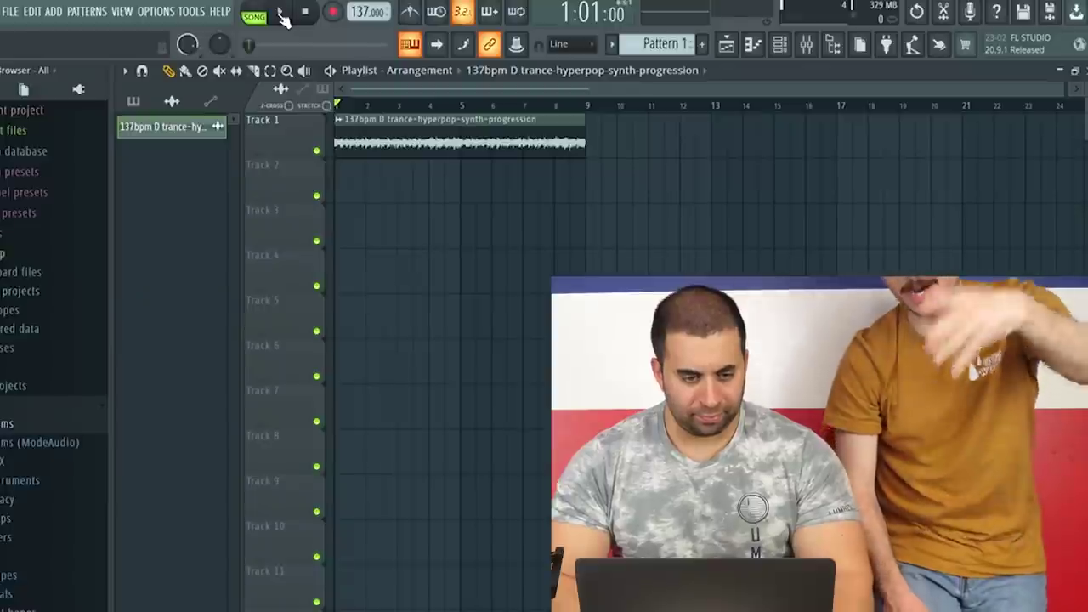
{"action": "left_click", "coordinate": [282, 13]}
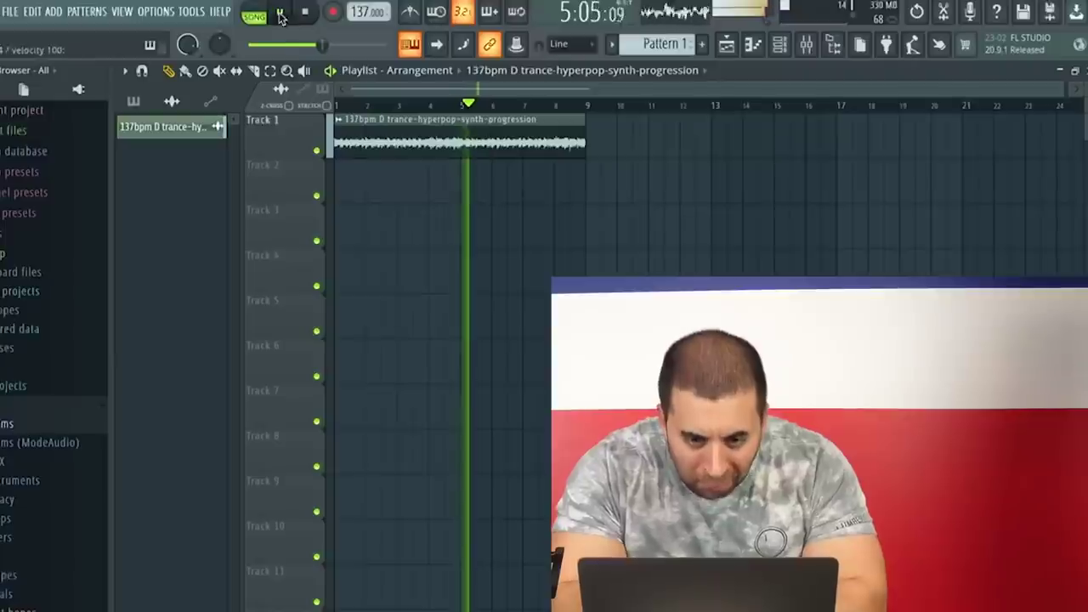
{"action": "key", "text": "ctrl+f"}
{"action": "type", "text": "HVS*DLCJnvSD 7VJCD ZVdsz,vzdfxjvxnbv;zdfhjvdfpuyzubadfilbv"}
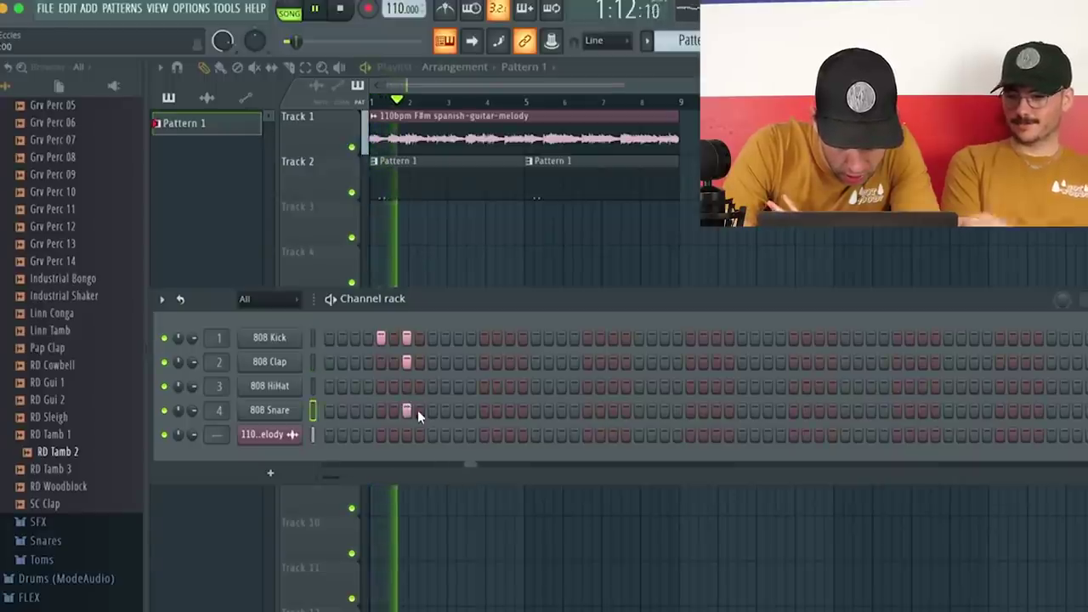
Play Pattern 1 with the 110bpm guitar melody and toggle a step in the 808 Snare row
{"action": "key", "text": "space"}
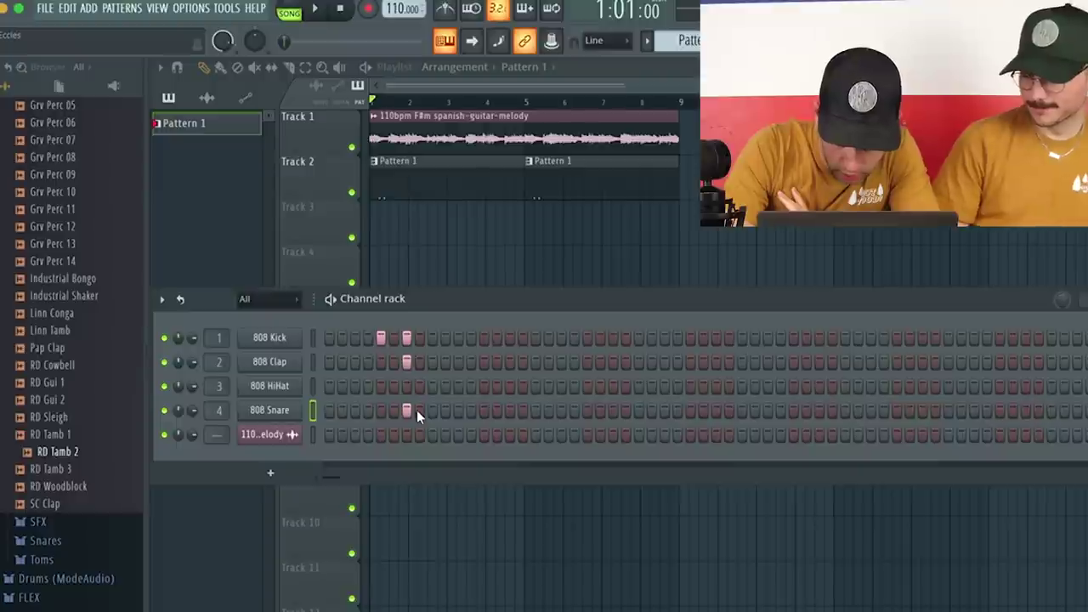
{"action": "key", "text": "space"}
{"action": "left_click", "coordinate": [417, 410]}
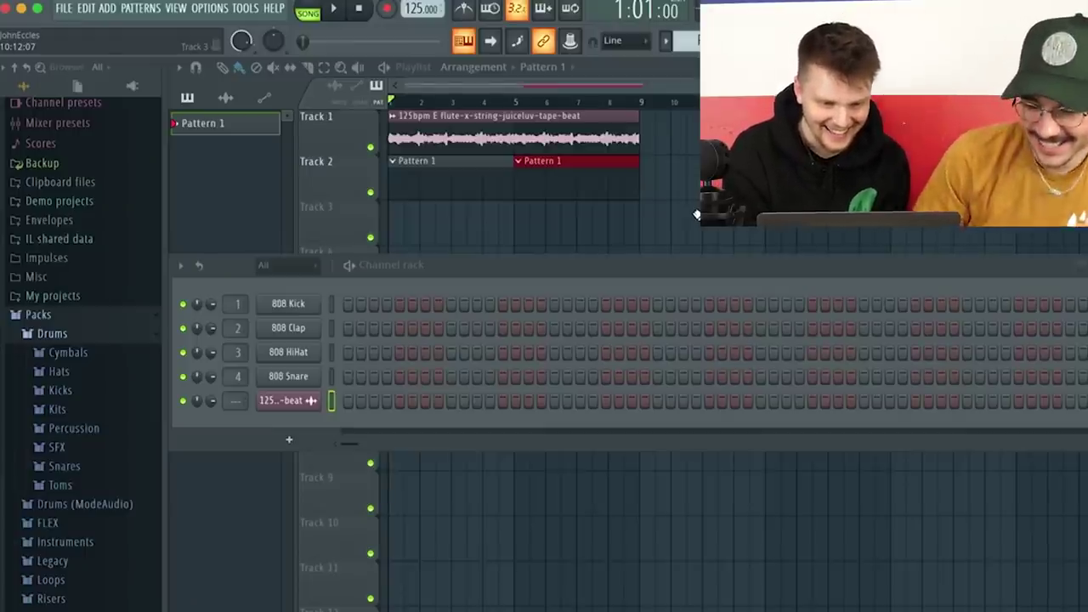
Add an 808 Kick hit on step 7 of Pattern 1 and play it with the 125bpm flute loop
{"action": "left_click", "coordinate": [426, 306]}
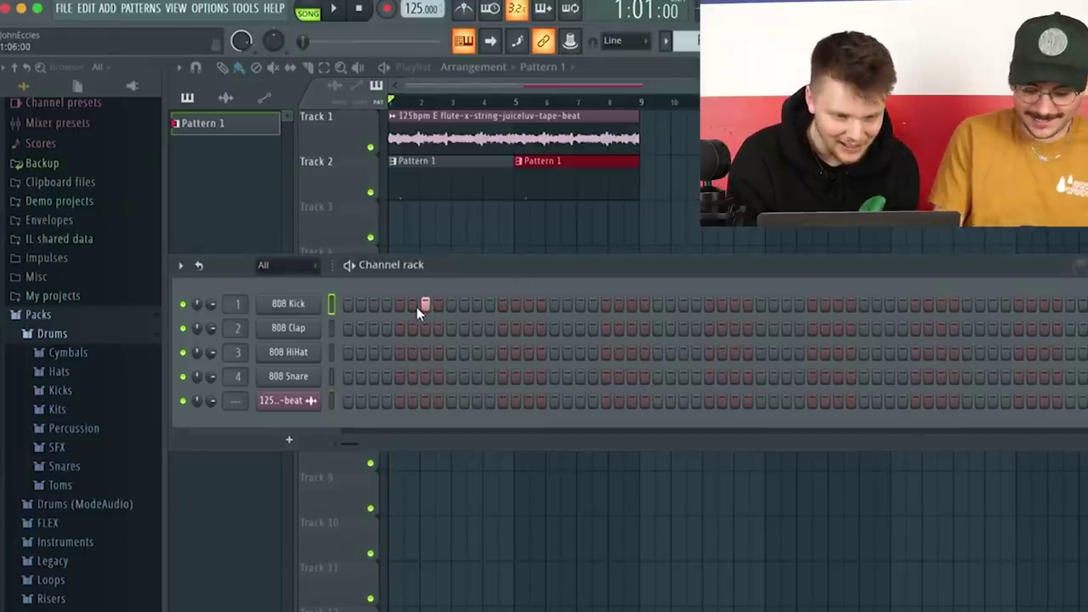
{"action": "key", "text": "space"}
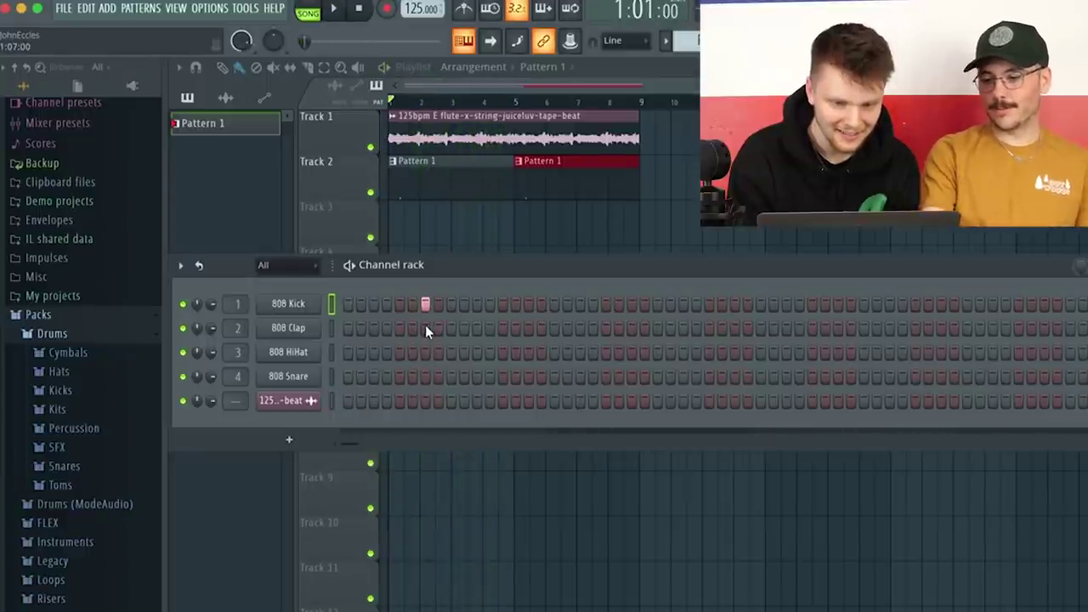
{"action": "key", "text": "space"}
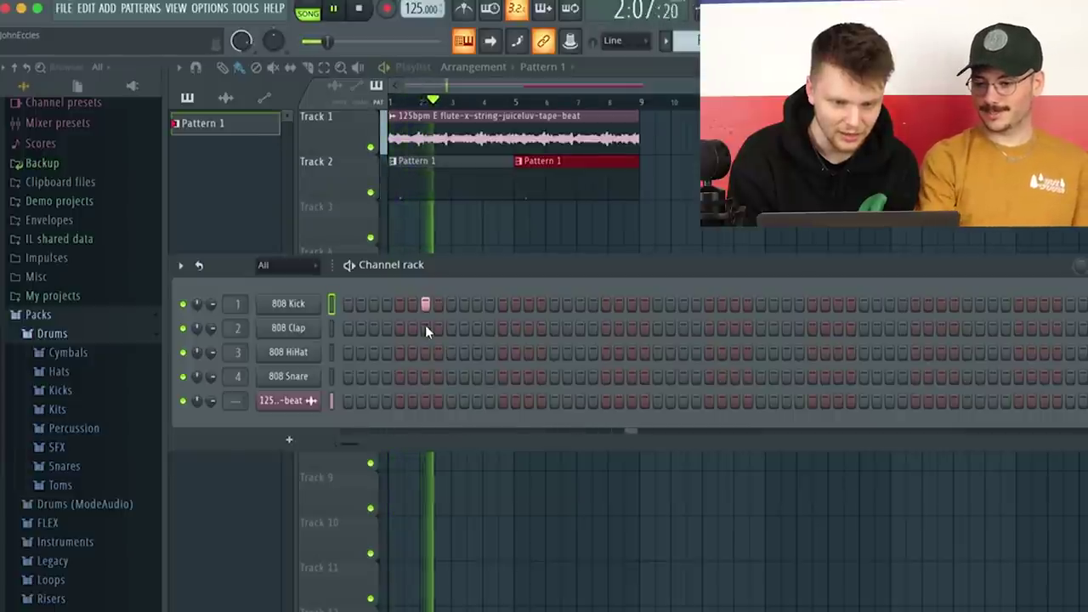
{"action": "key", "text": "space"}
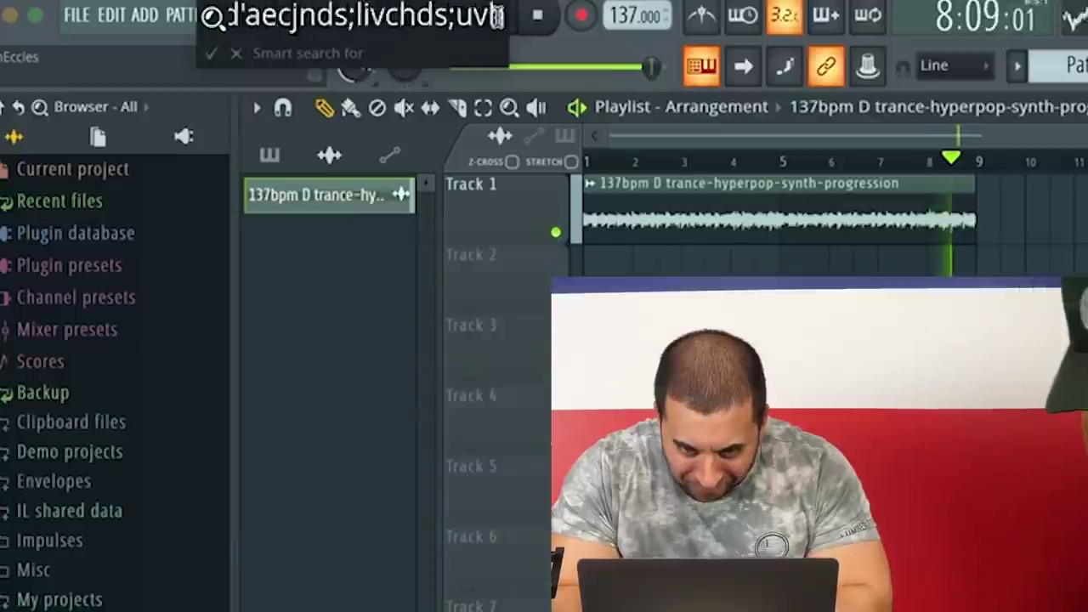
{"action": "type", "text": "nsdfv;udfshvadfiu;;vJov'ja'bfndsvl'kjasfBtv fsiuvjasldkfm"}
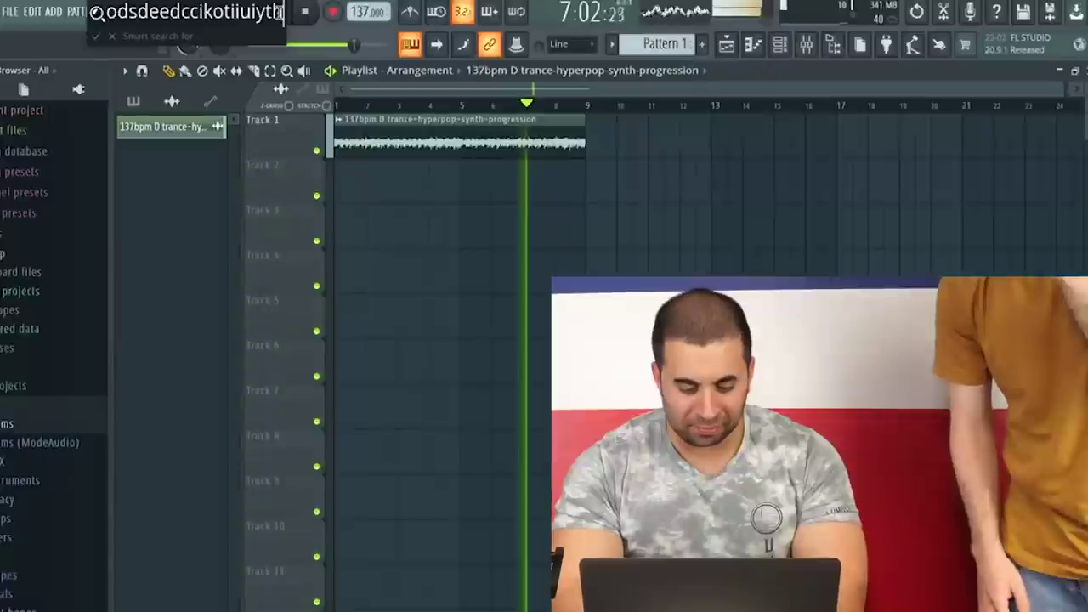
{"action": "type", "text": "hcf'iaschndsvj'dfsbnvjk"}
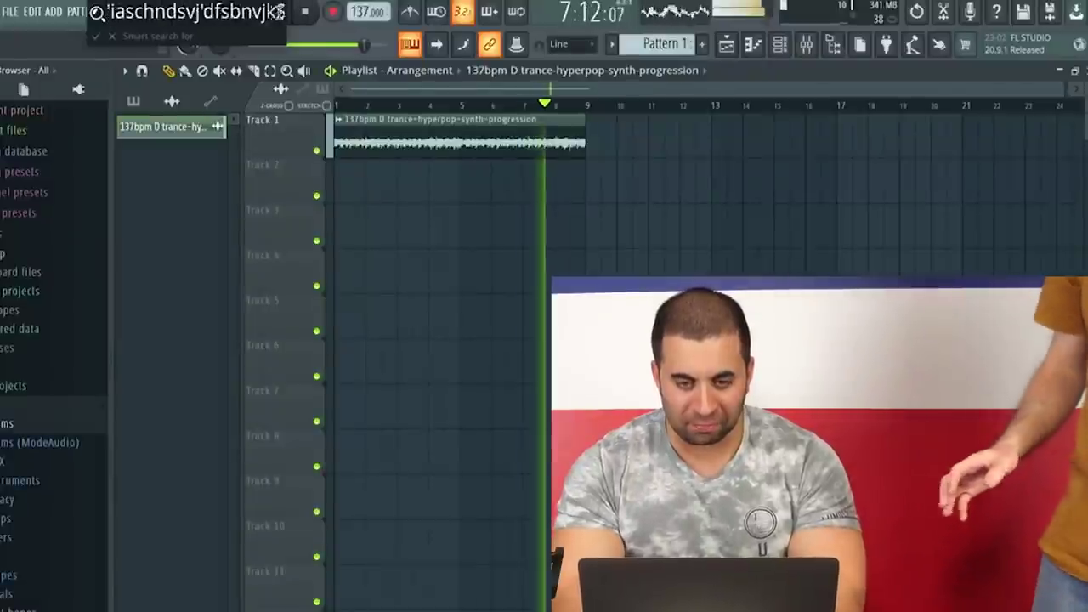
{"action": "type", "text": "SVBzd;kjsfvbzfjkvbzbvskjvbg"}
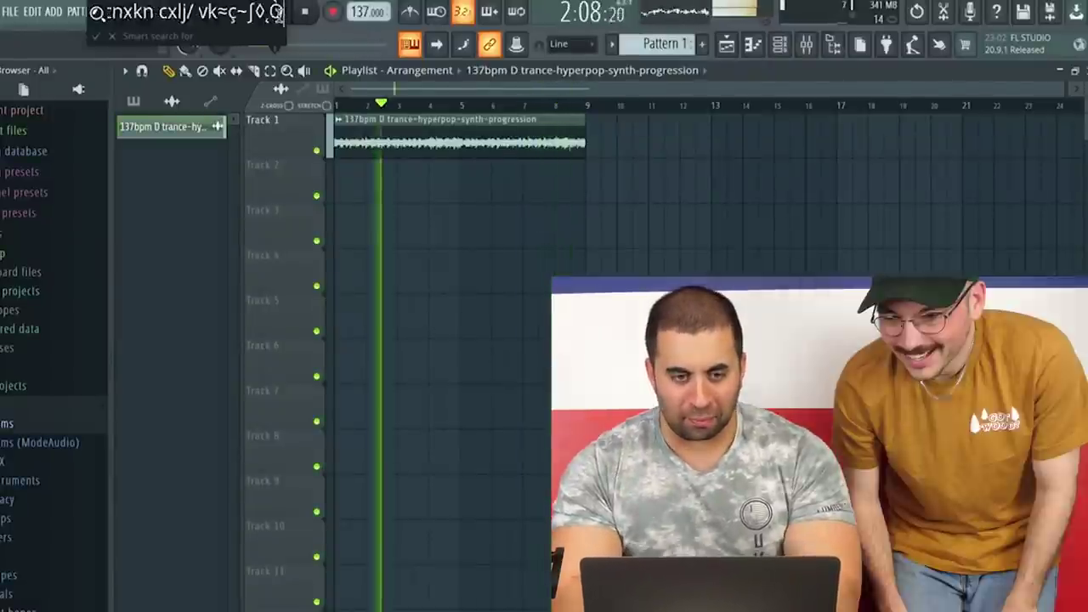
{"action": "type", "text": "Ωcxjdvzdfjxs"}
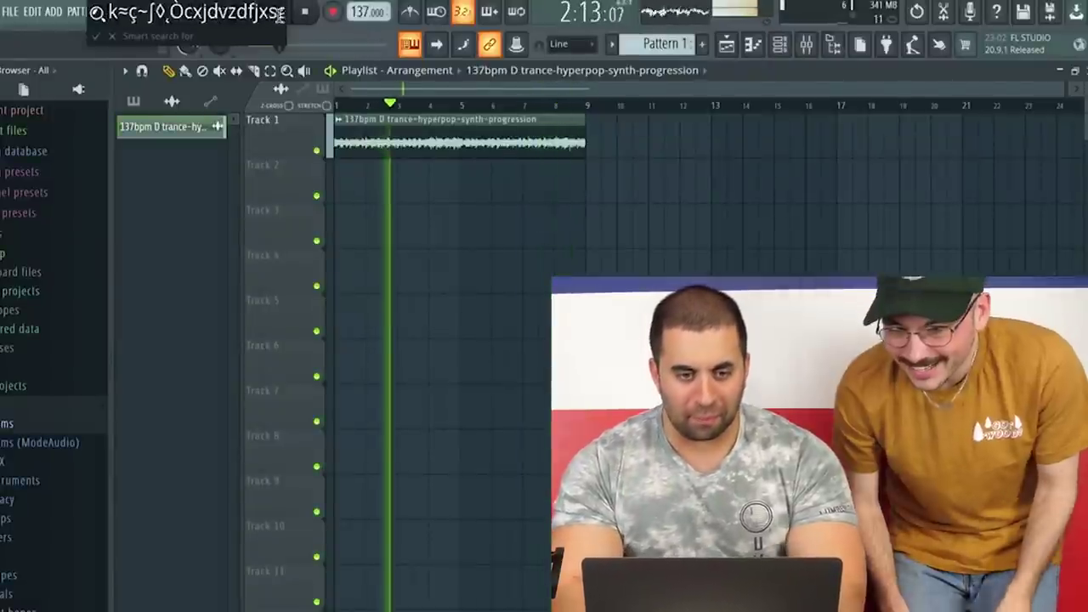
{"action": "type", "text": "gasngvlaha'rsogharGRahngEFNagio)jgdfg"}
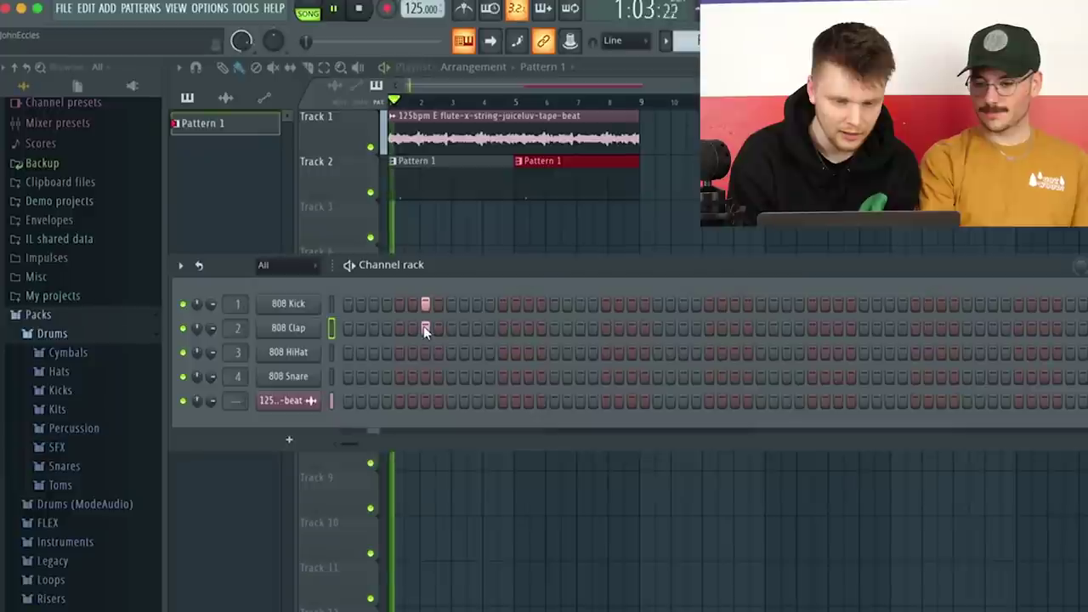
Play the kick pattern over the flute loop and look through the Kicks and Percussion folders of the Drums pack
{"action": "key", "text": "space"}
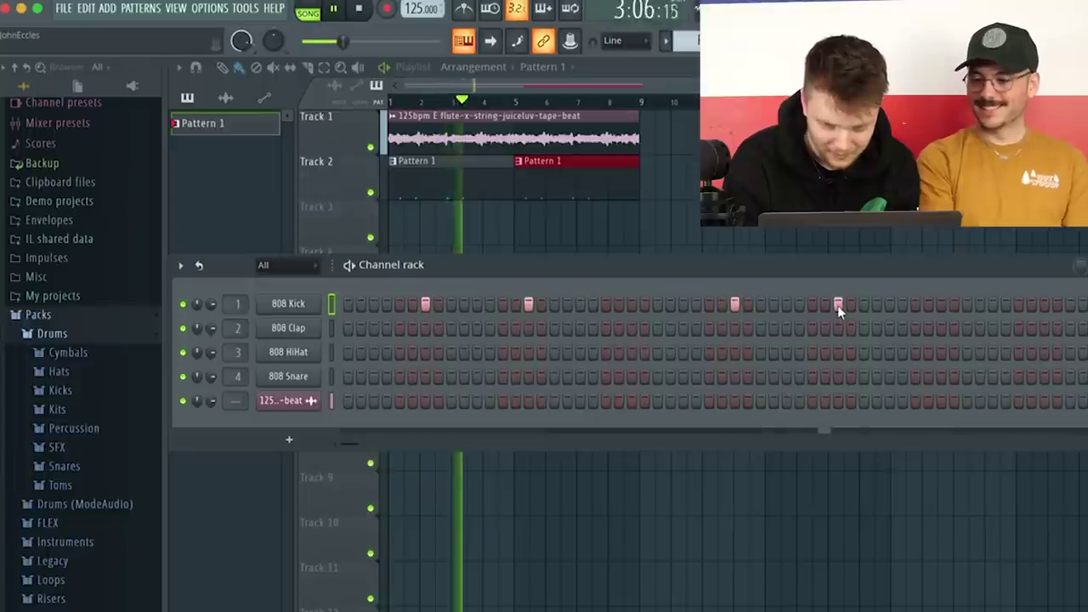
{"action": "key", "text": "space"}
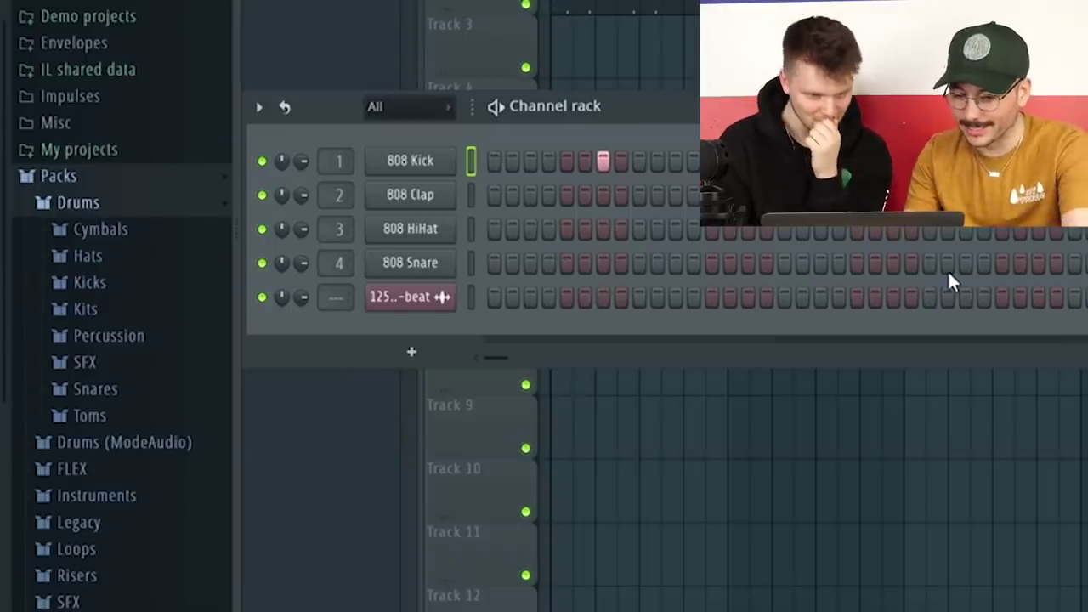
{"action": "left_click", "coordinate": [99, 288]}
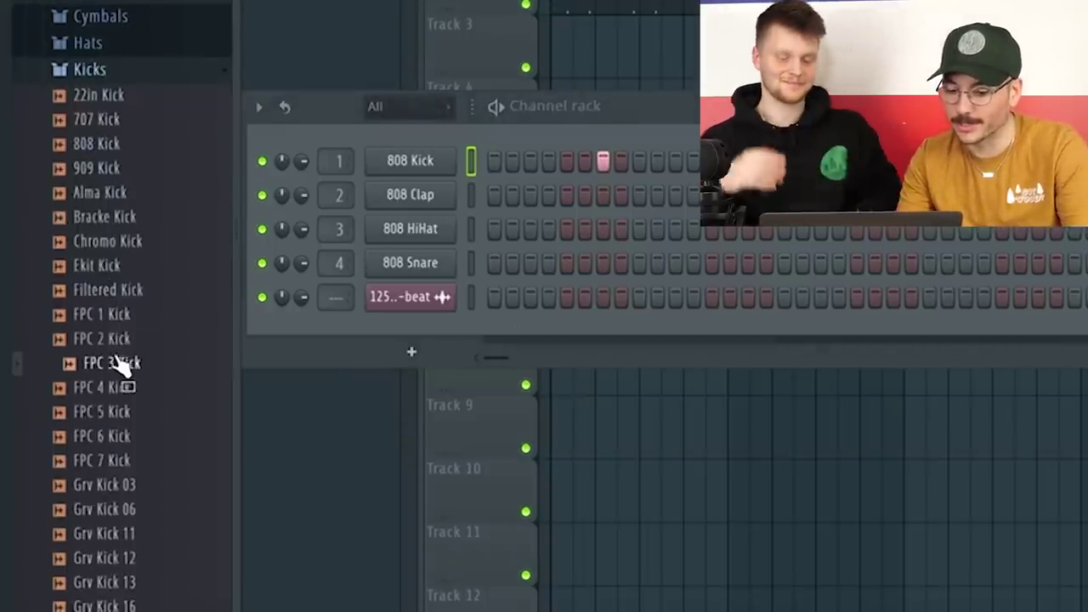
{"action": "left_click", "coordinate": [129, 72]}
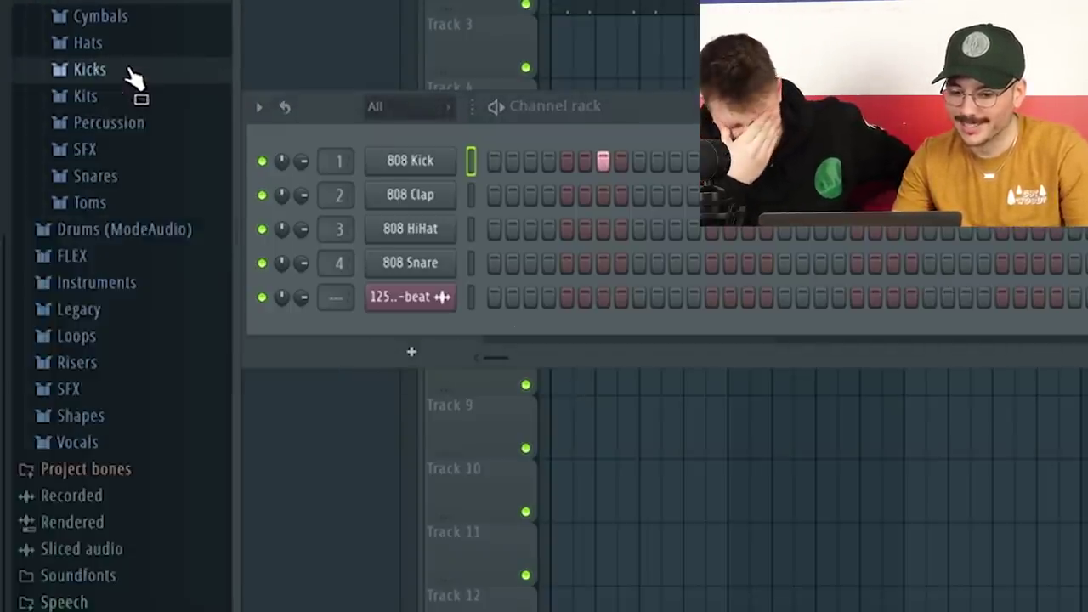
{"action": "left_click", "coordinate": [110, 124]}
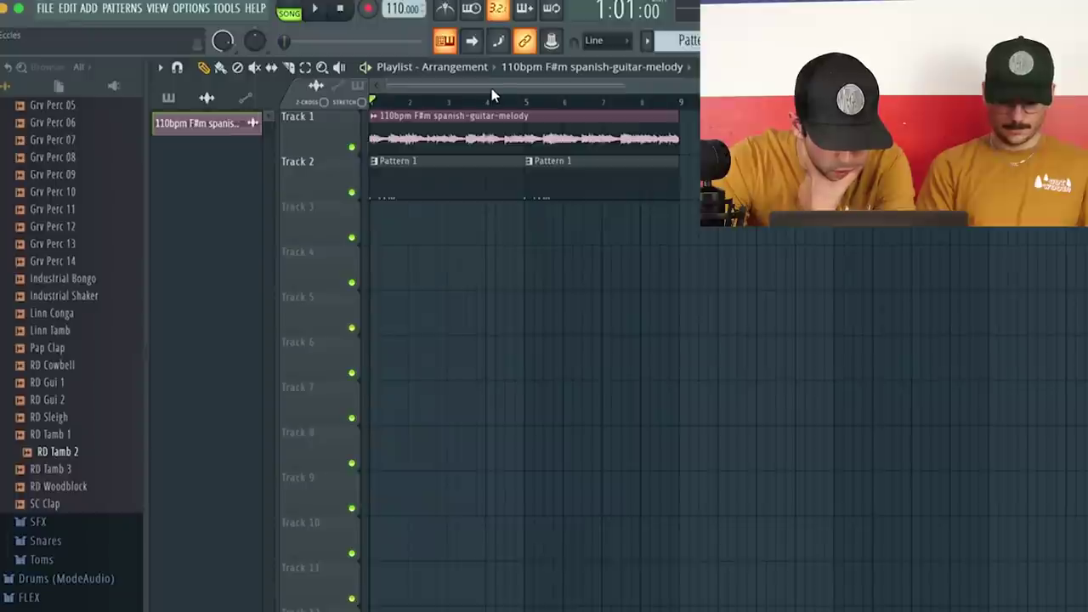
Open the channel rack of the 110bpm guitar melody project to edit its drum pattern
{"action": "key", "text": "space"}
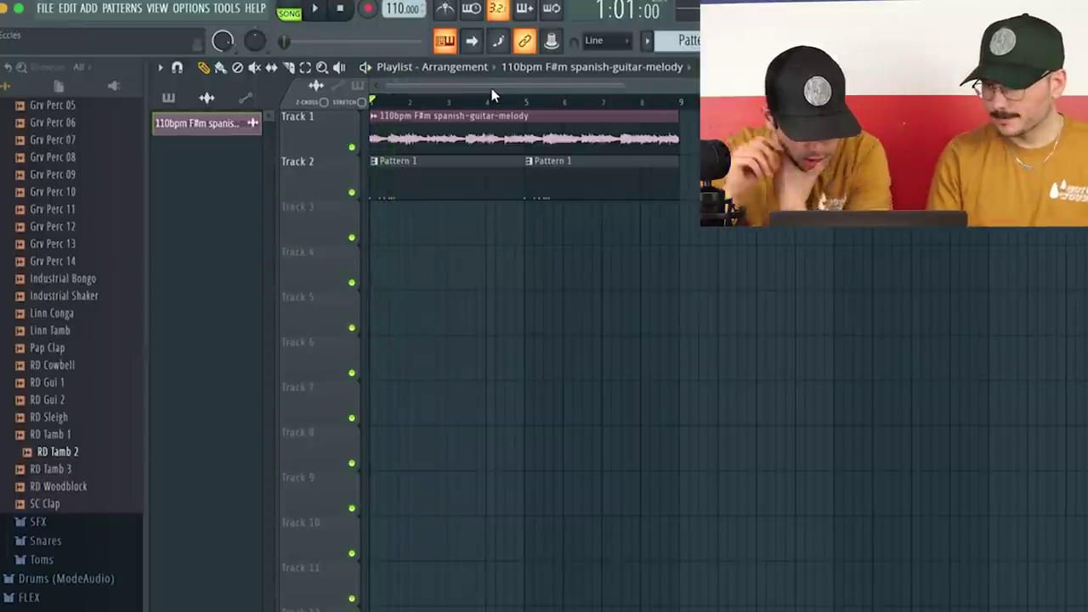
{"action": "key", "text": "F6"}
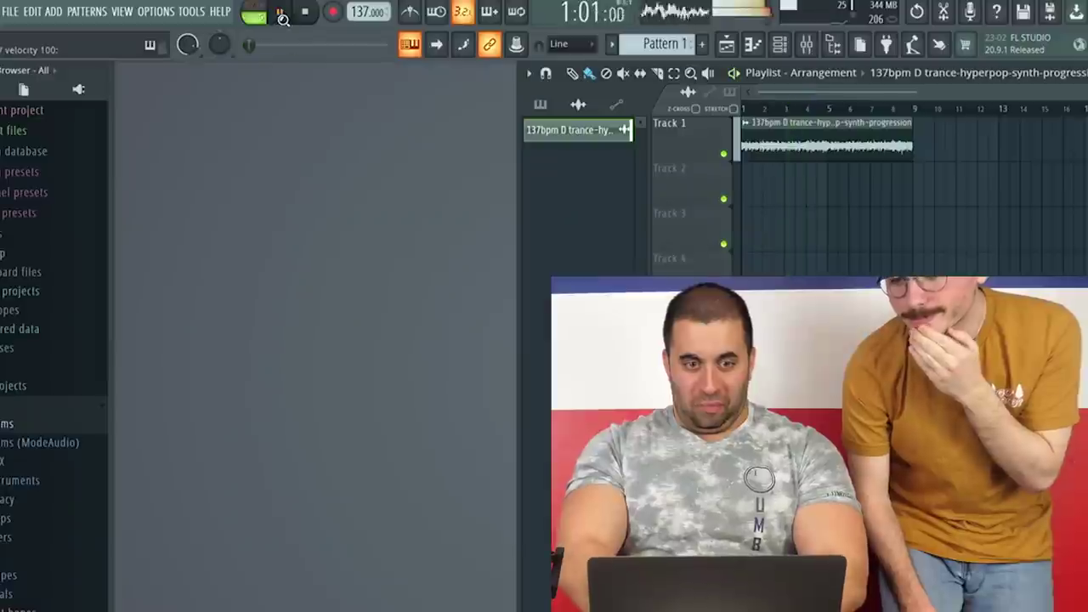
Play and stop the 137bpm hyperpop synth project, and move the playlist window next to the browser
{"action": "left_click", "coordinate": [281, 12]}
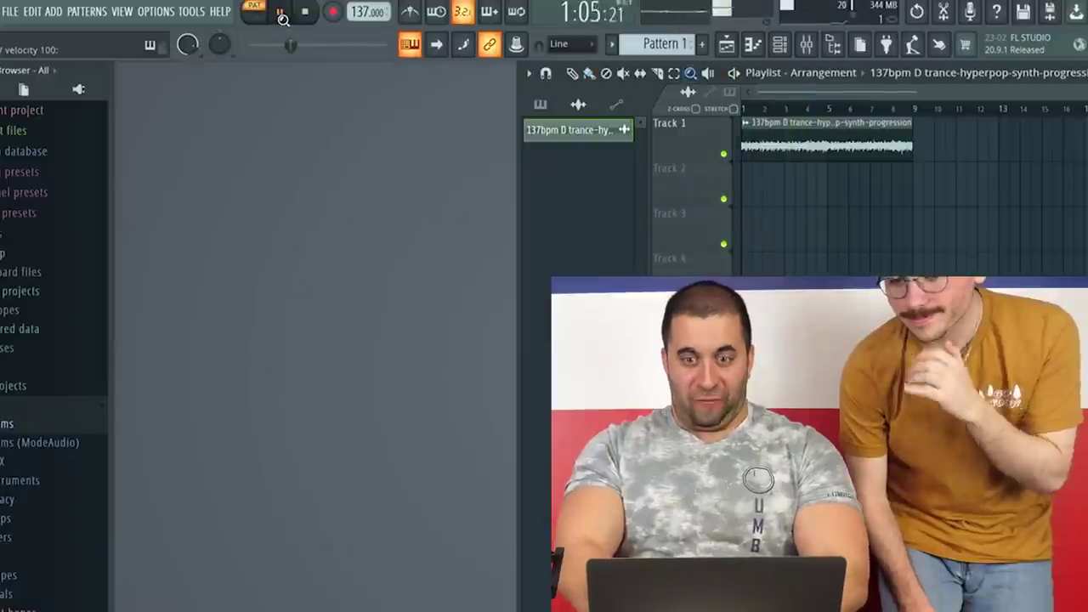
{"action": "key", "text": "space"}
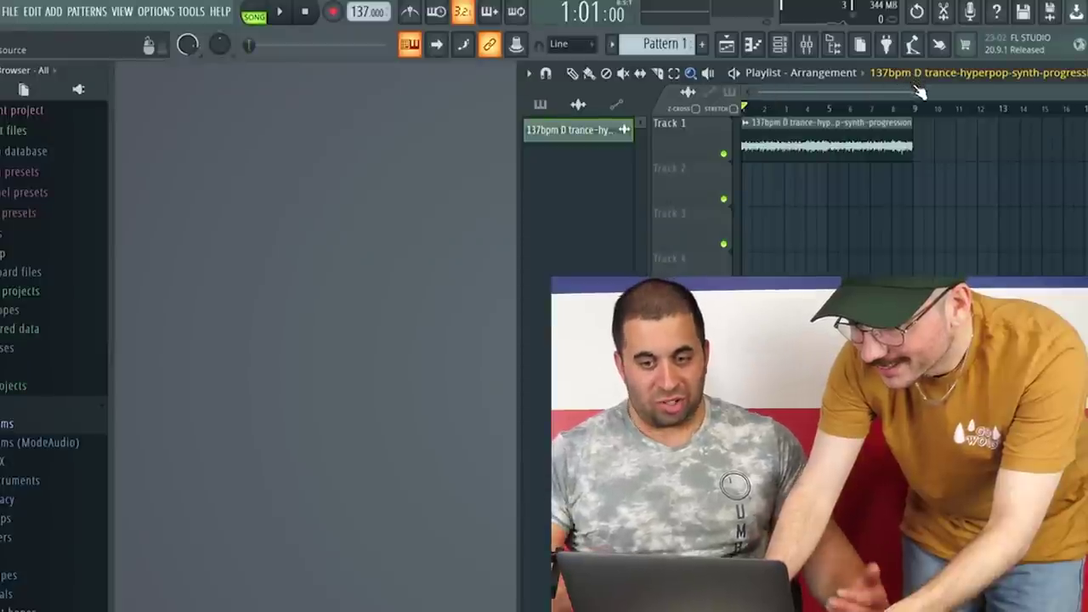
{"action": "left_click_drag", "start_coordinate": [705, 81], "coordinate": [277, 85]}
{"action": "left_click", "coordinate": [797, 73]}
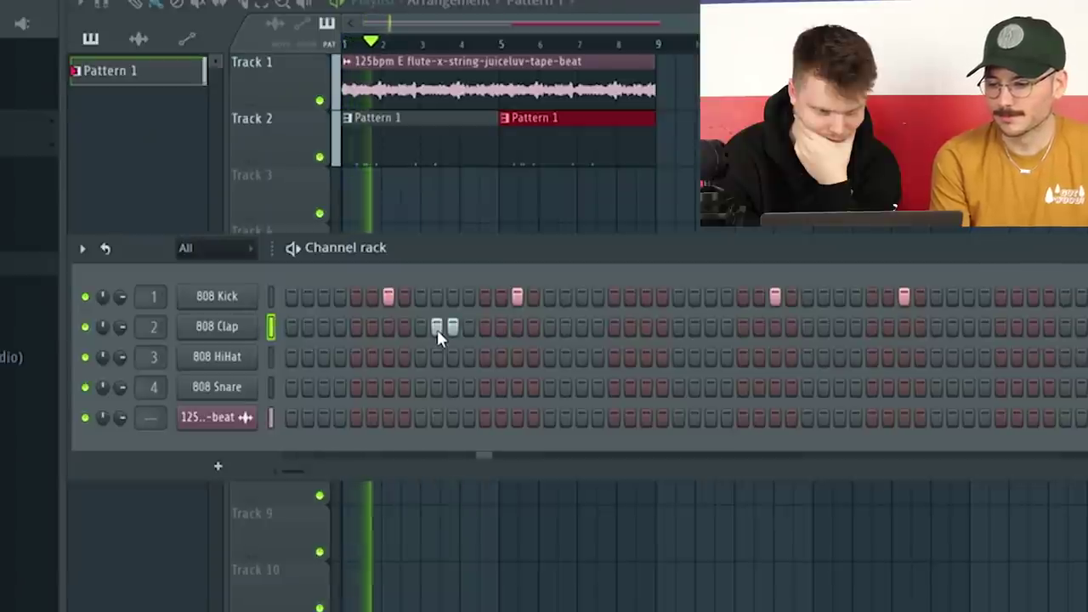
Play the drum pattern repeatedly against the melody loop to check how the hits line up
{"action": "key", "text": "space"}
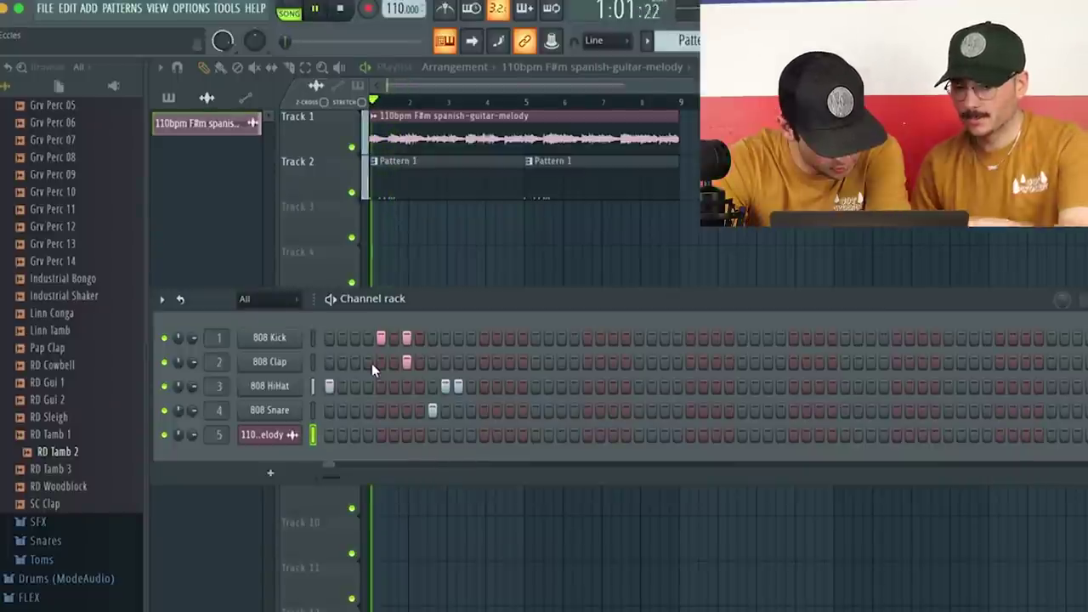
{"action": "key", "text": "space"}
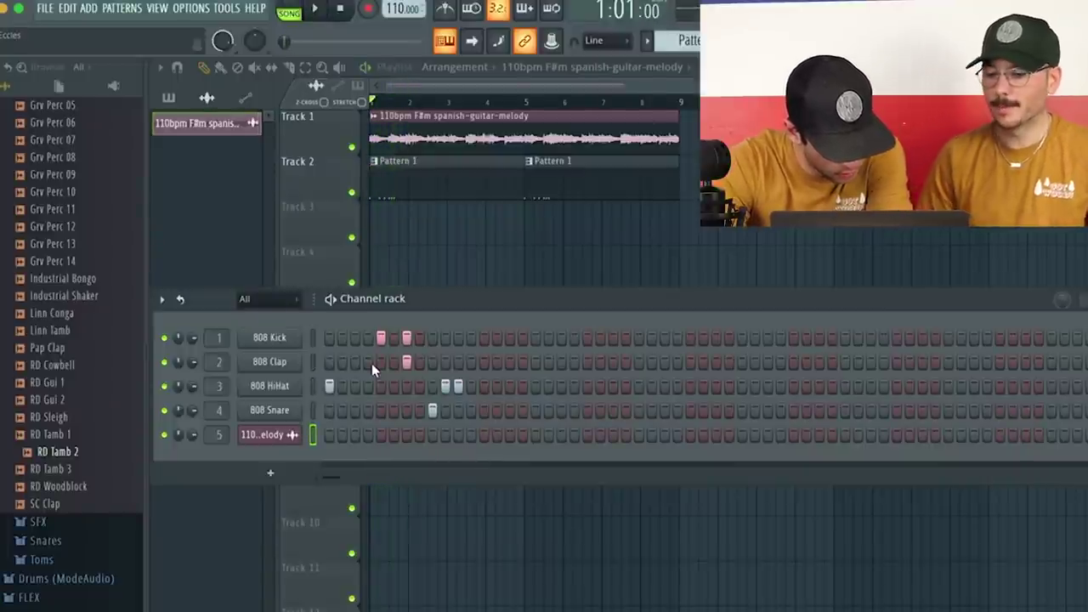
{"action": "key", "text": "space"}
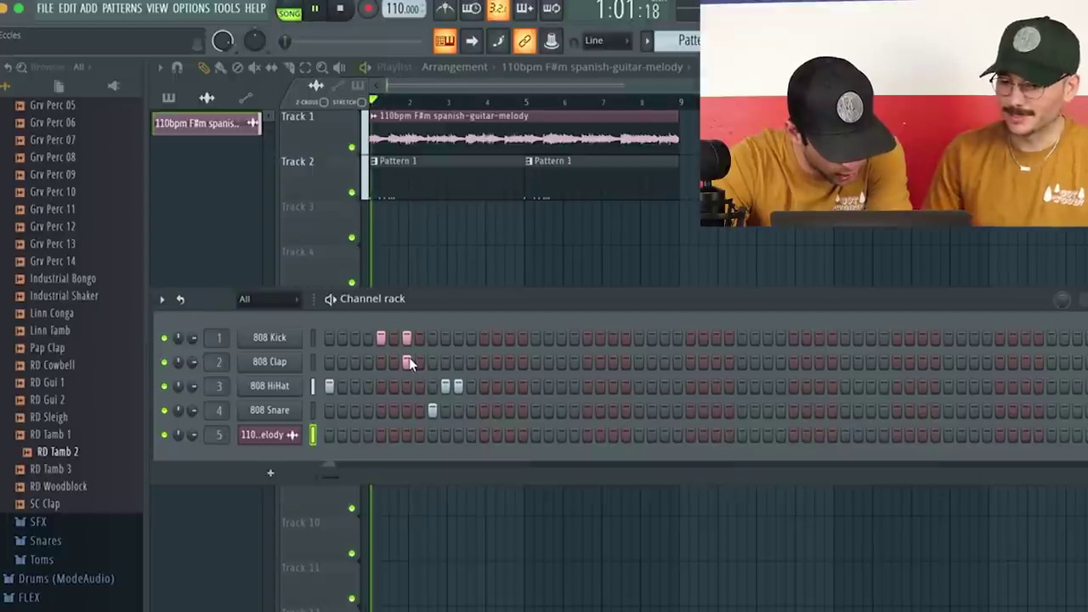
{"action": "key", "text": "space"}
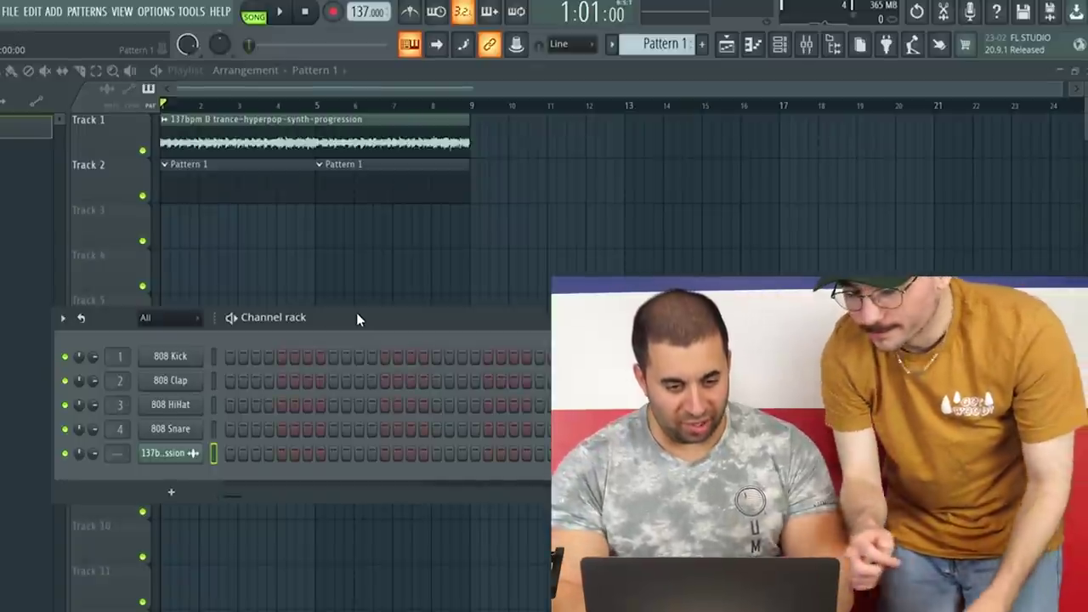
Select the 808 Kick channel, fill each 2 steps of the 808 HiHat channel, and play the beat
{"action": "left_click", "coordinate": [184, 357]}
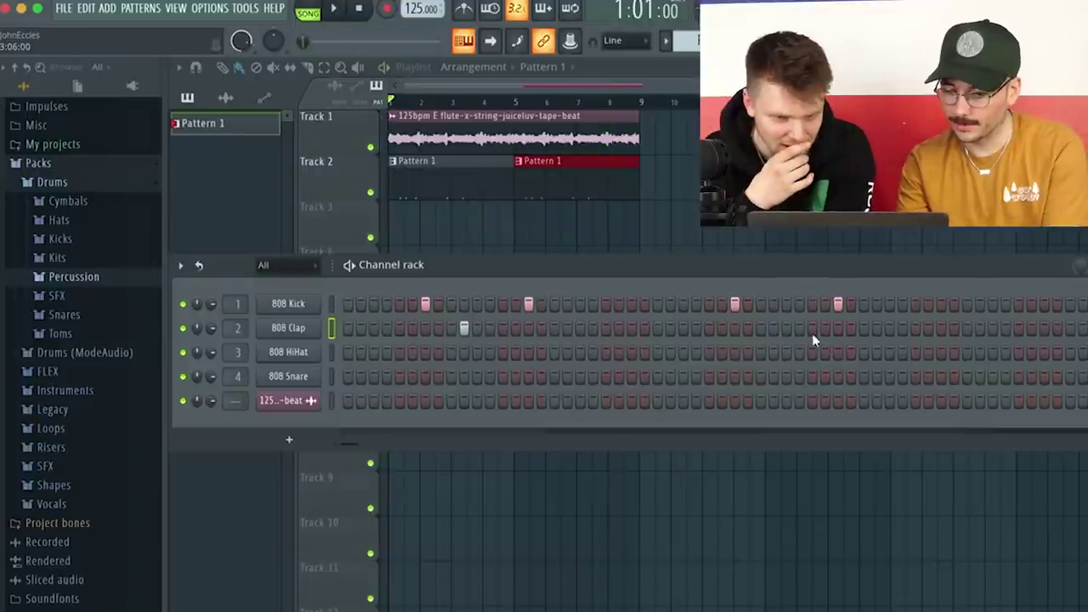
{"action": "right_click", "coordinate": [281, 355]}
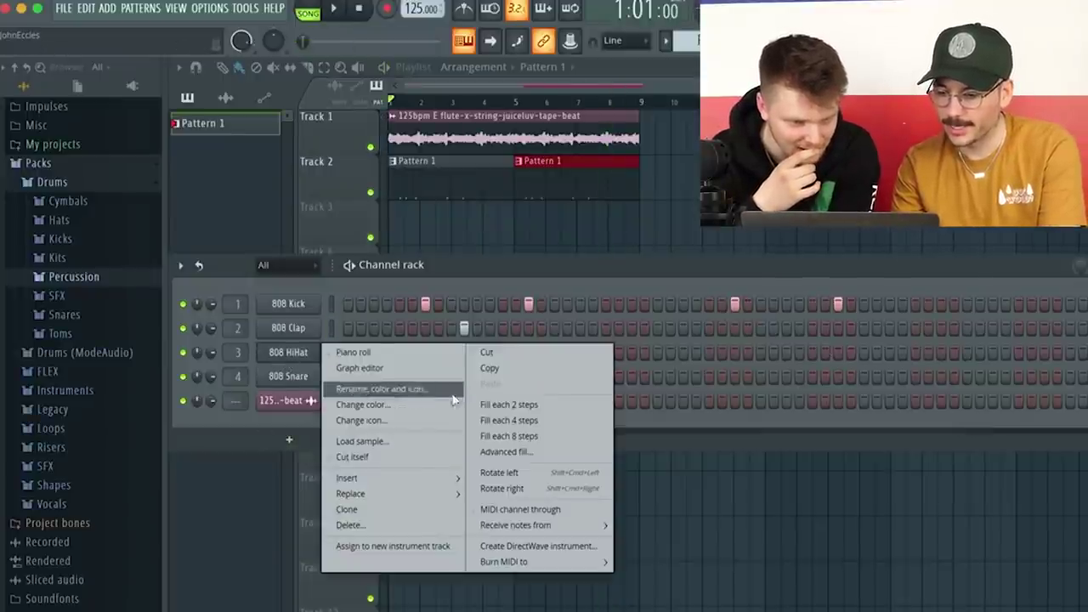
{"action": "left_click", "coordinate": [499, 405]}
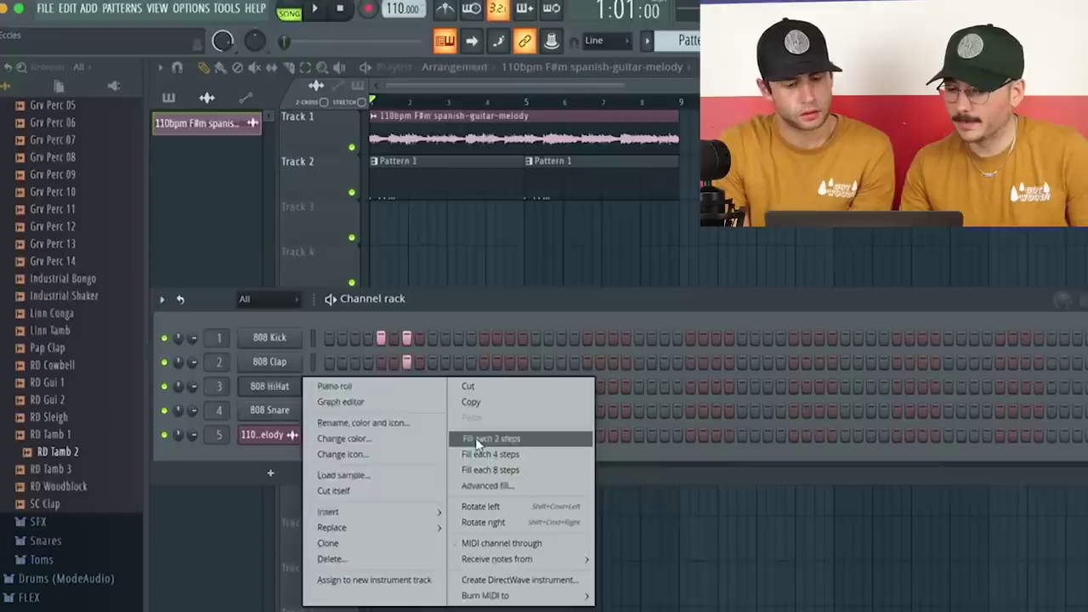
{"action": "left_click", "coordinate": [475, 438]}
{"action": "key", "text": "space"}
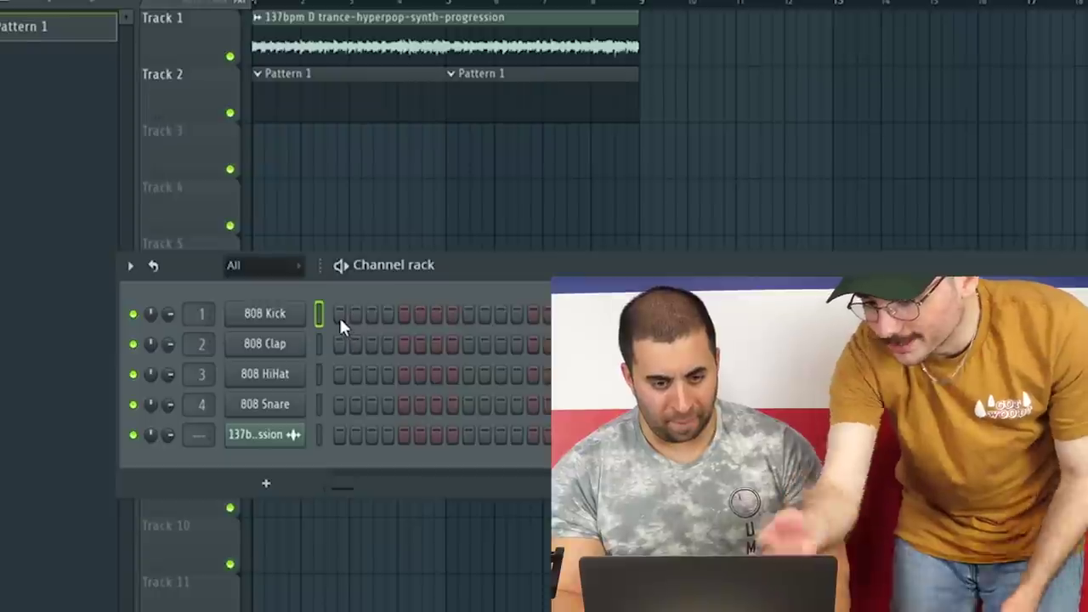
Place an 808 Kick hit on the first step of Pattern 1 in the 137bpm project
{"action": "left_click", "coordinate": [340, 316]}
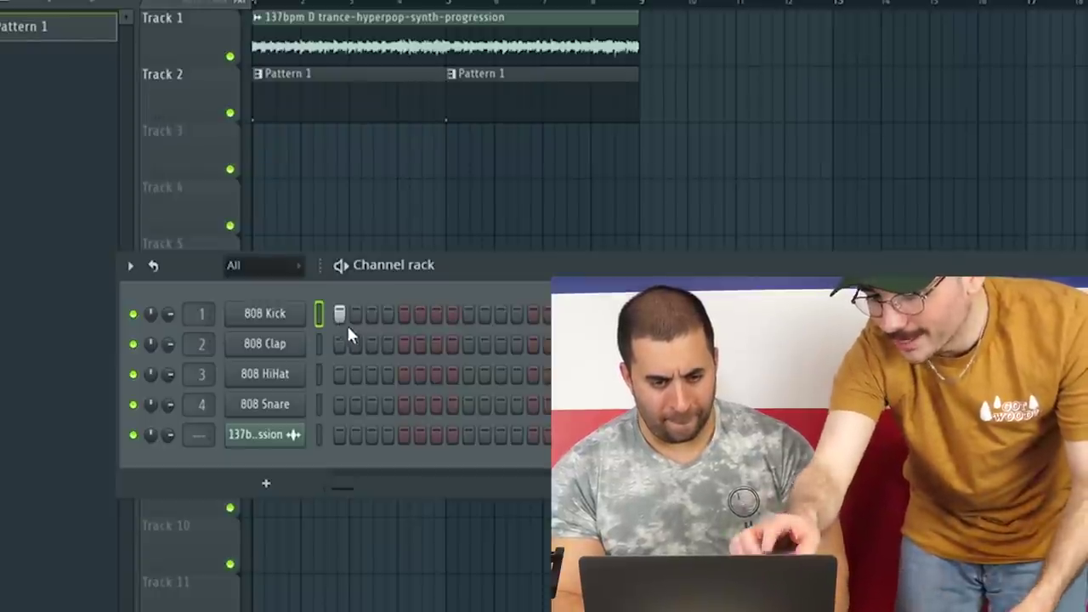
Place 808 Kick hits on steps 2–4, Claps on 2 and 23, a HiHat on 23 and a Snare on 25, and play the 137bpm project
{"action": "left_click", "coordinate": [354, 342]}
{"action": "left_click_drag", "start_coordinate": [356, 314], "coordinate": [386, 315]}
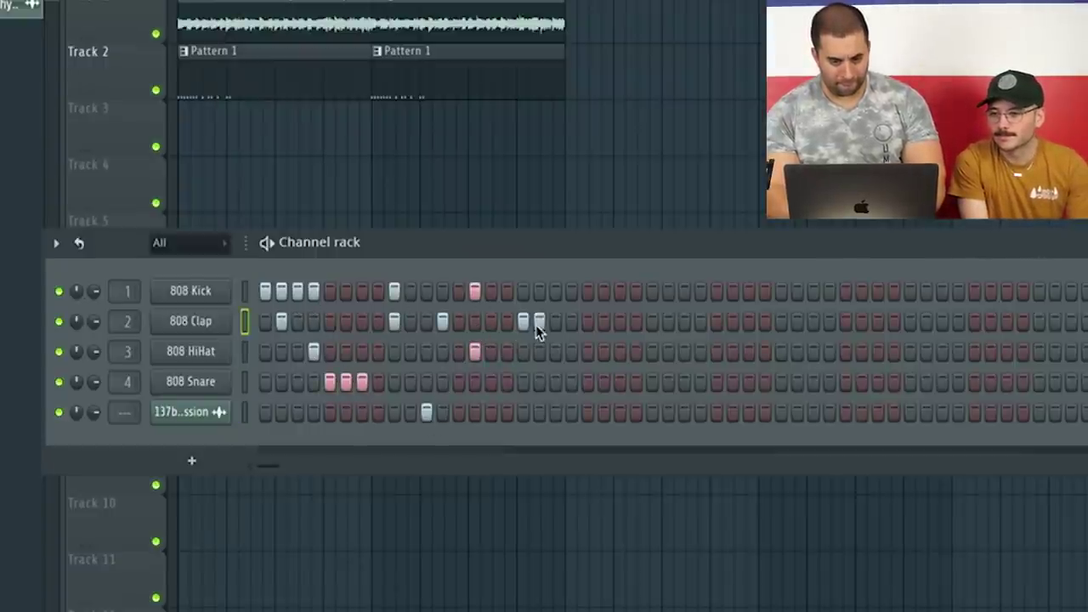
{"action": "left_click", "coordinate": [620, 320]}
{"action": "left_click", "coordinate": [620, 351]}
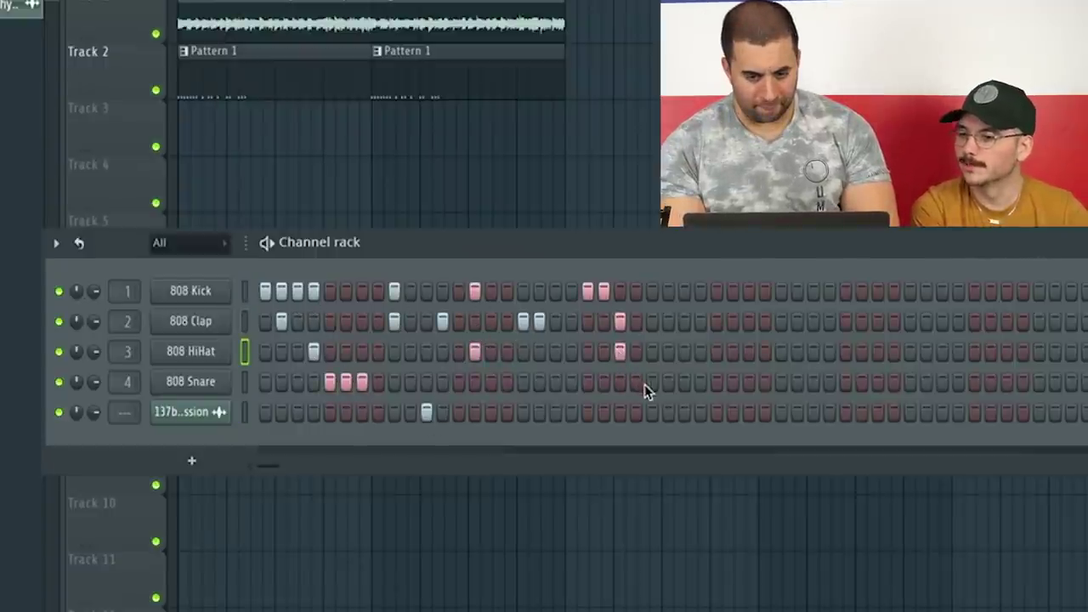
{"action": "left_click", "coordinate": [652, 383]}
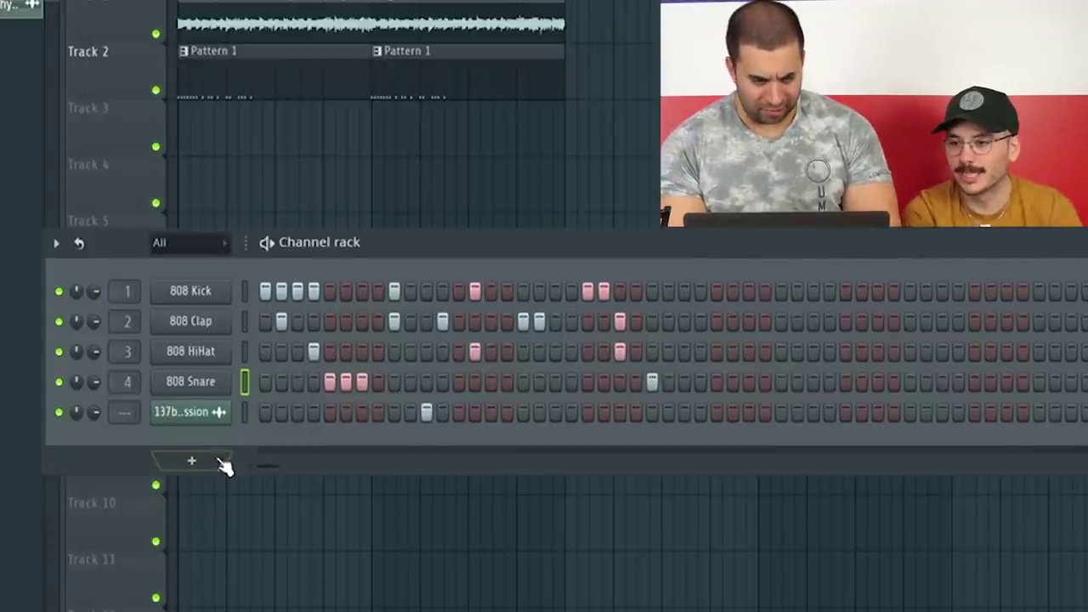
{"action": "key", "text": "space"}
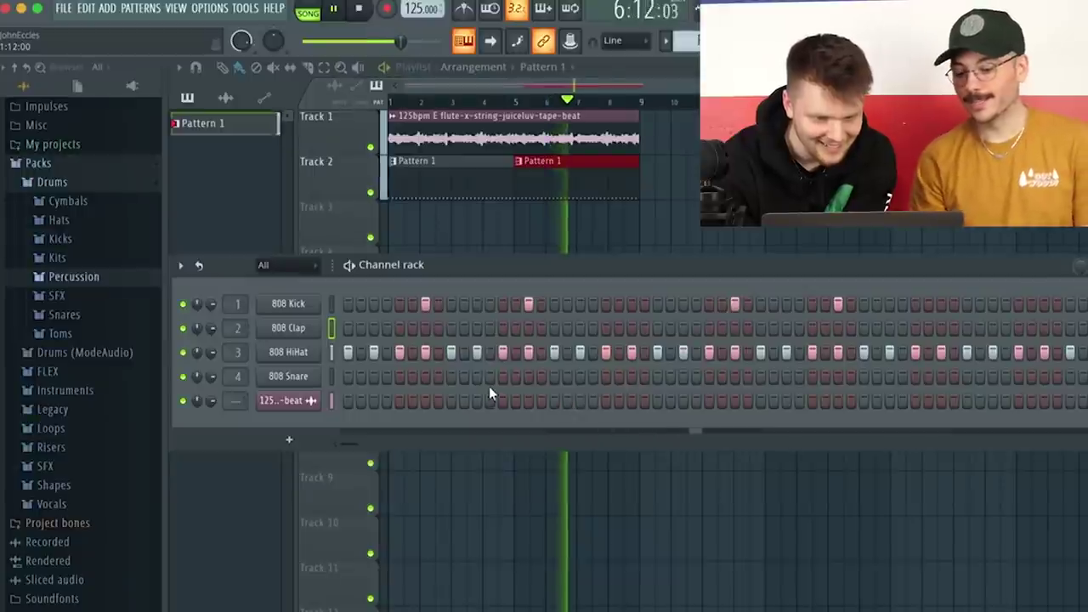
In the 125bpm flute project, place 808 Snare hits on steps 9, 25 and 41 and an 808 Kick on the first step
{"action": "key", "text": "space"}
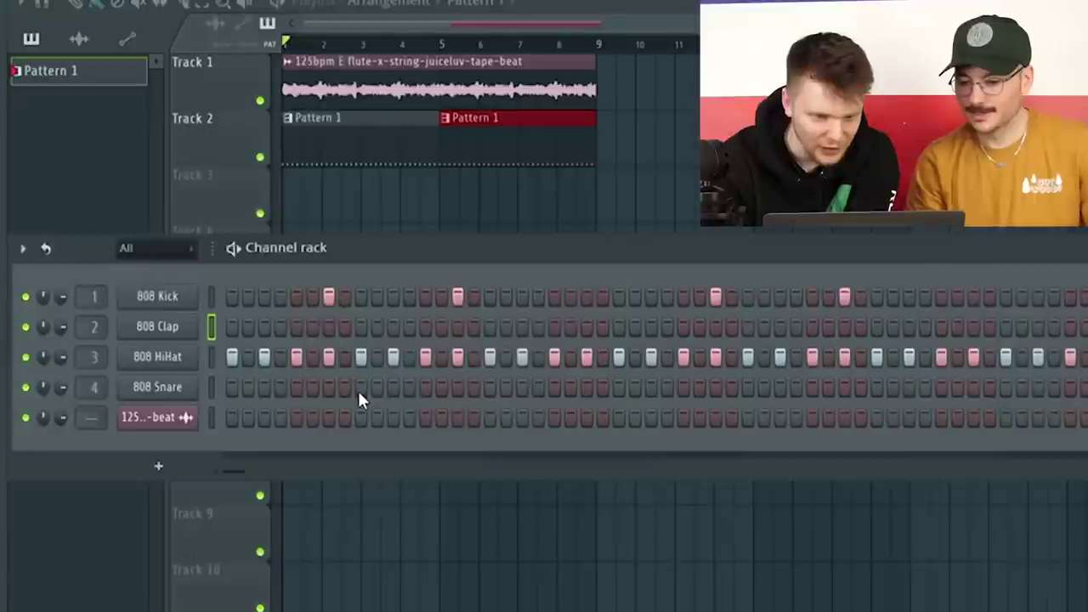
{"action": "left_click", "coordinate": [360, 390]}
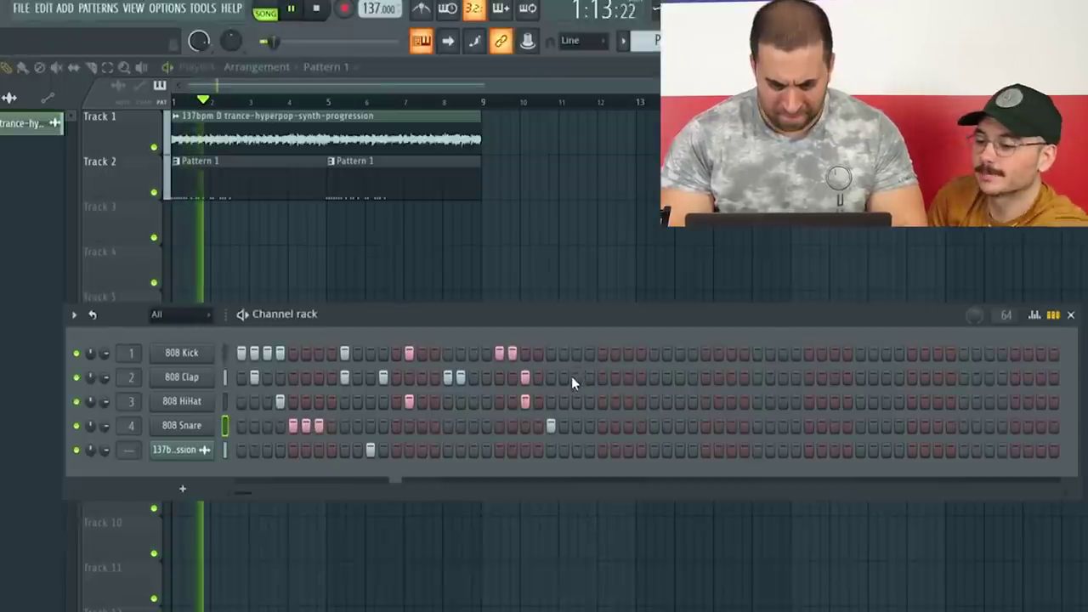
{"action": "key", "text": "space"}
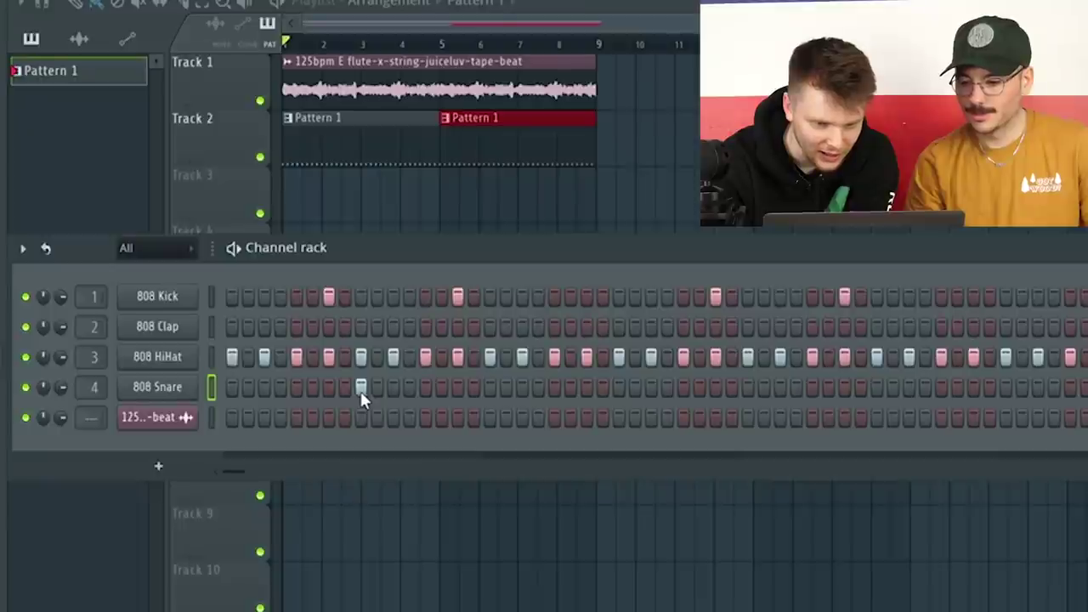
{"action": "key", "text": "space"}
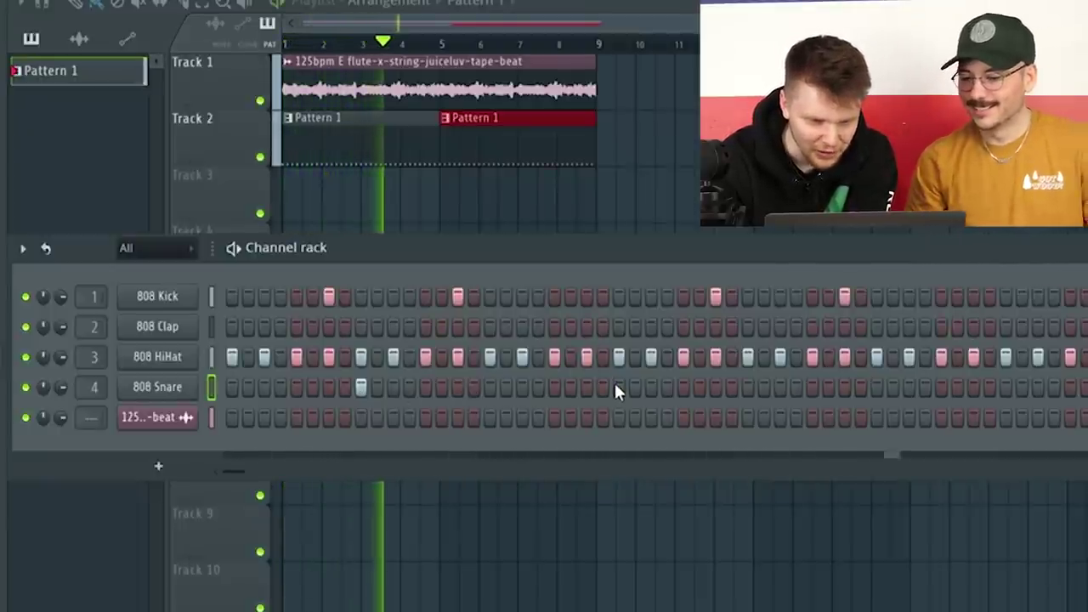
{"action": "left_click", "coordinate": [876, 387]}
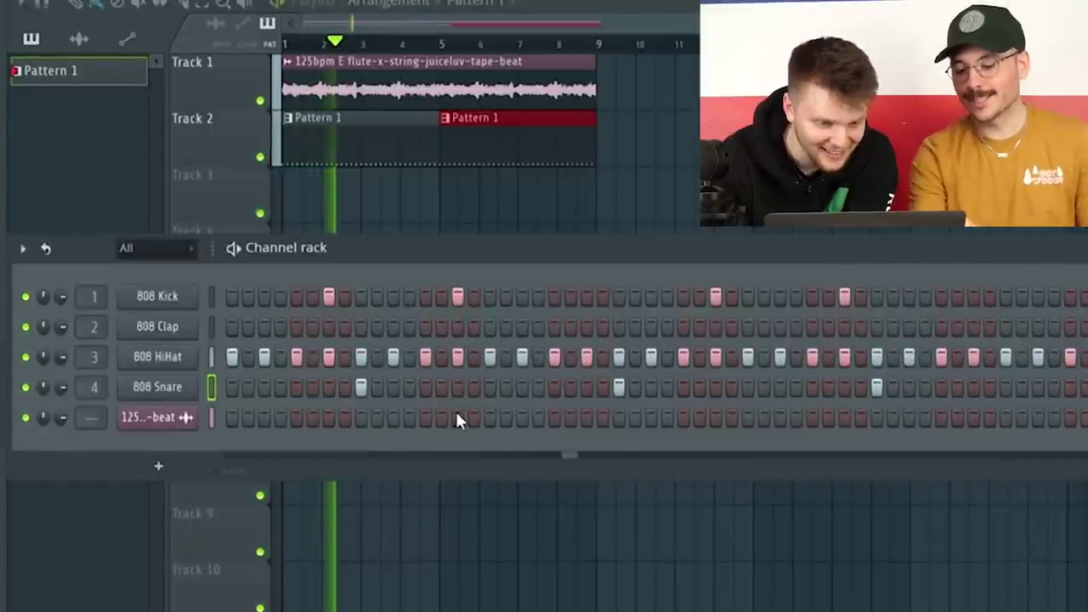
{"action": "left_click", "coordinate": [232, 296]}
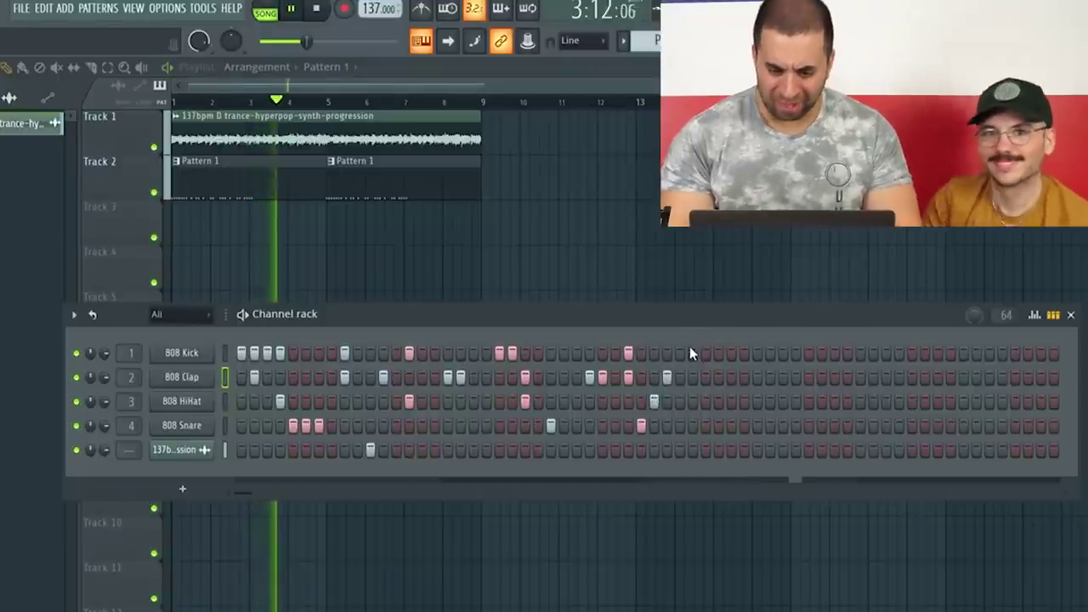
In the 137bpm project, add Kick, Clap and HiHat hits on step 36, a HiHat on 37, a Snare on 38 and the melody on 39
{"action": "left_click", "coordinate": [693, 353]}
{"action": "left_click", "coordinate": [693, 401]}
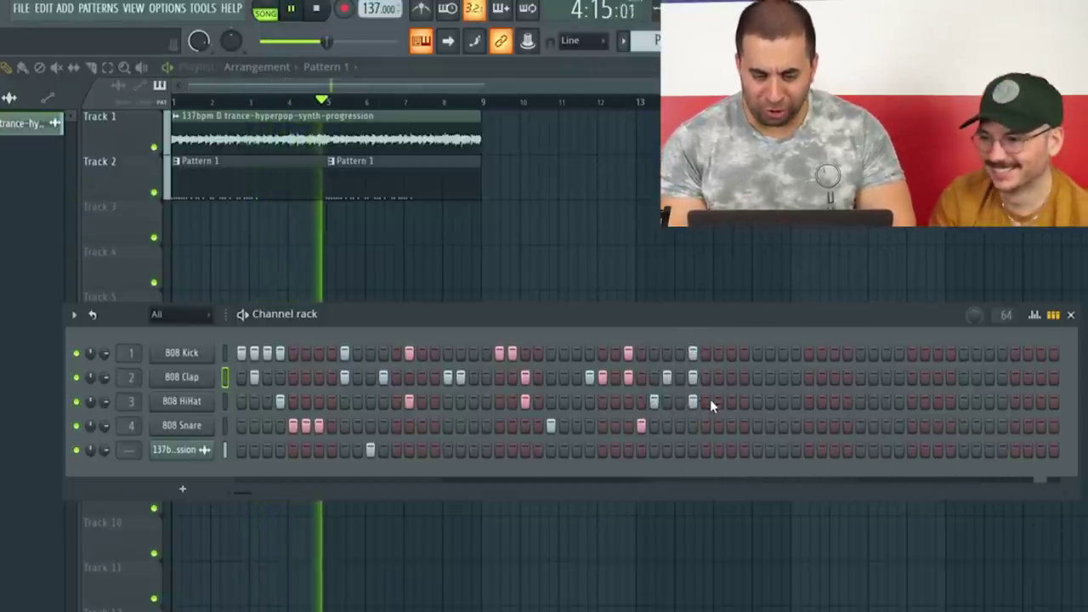
{"action": "left_click", "coordinate": [706, 400]}
{"action": "left_click", "coordinate": [718, 425]}
{"action": "left_click", "coordinate": [731, 450]}
Continue the 137bpm pattern with a Snare on step 40, HiHat on 41, Clap on 42, Kick on 43 and Claps on steps 44–46
{"action": "left_click", "coordinate": [744, 425]}
{"action": "left_click", "coordinate": [757, 401]}
{"action": "left_click", "coordinate": [770, 376]}
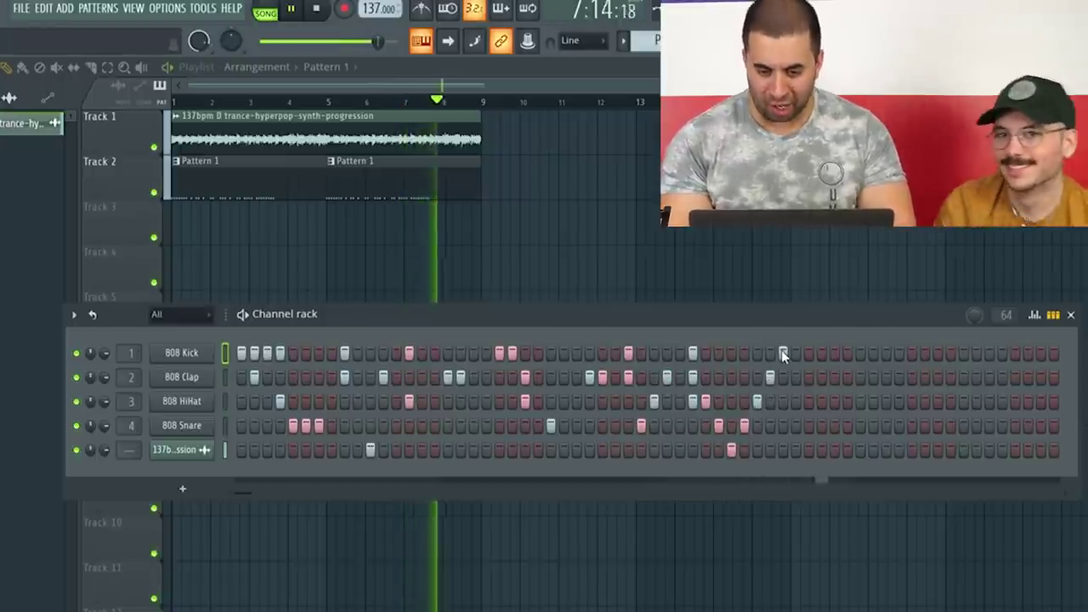
{"action": "left_click", "coordinate": [782, 353]}
{"action": "left_click", "coordinate": [796, 377]}
{"action": "left_click", "coordinate": [808, 376]}
{"action": "left_click", "coordinate": [821, 376]}
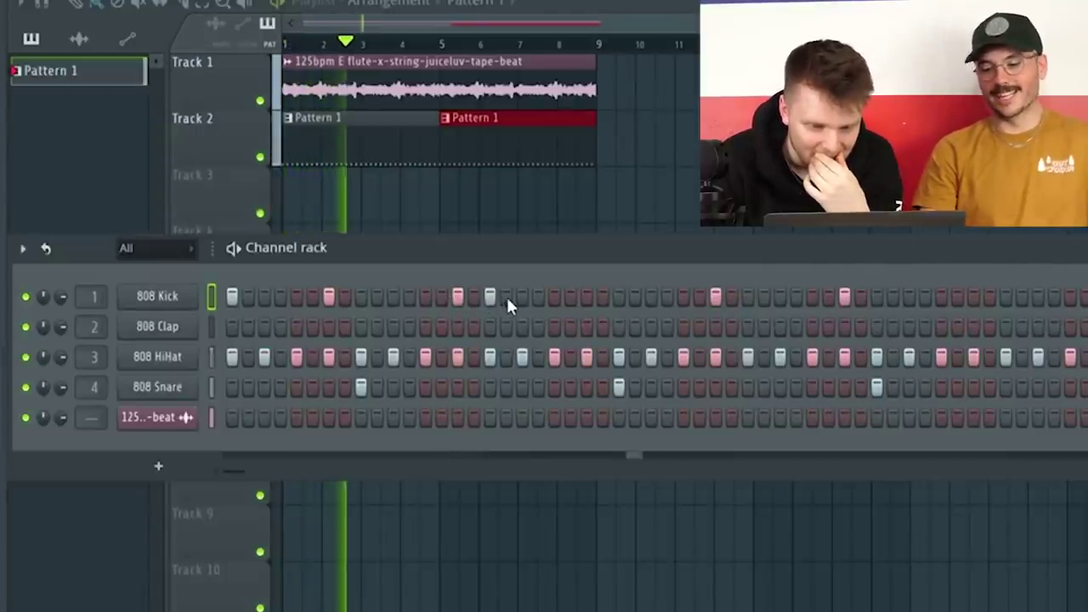
In the 125bpm flute project, add an 808 Kick hit on step 33 and an extra 808 HiHat hit on step 20
{"action": "left_click", "coordinate": [748, 296]}
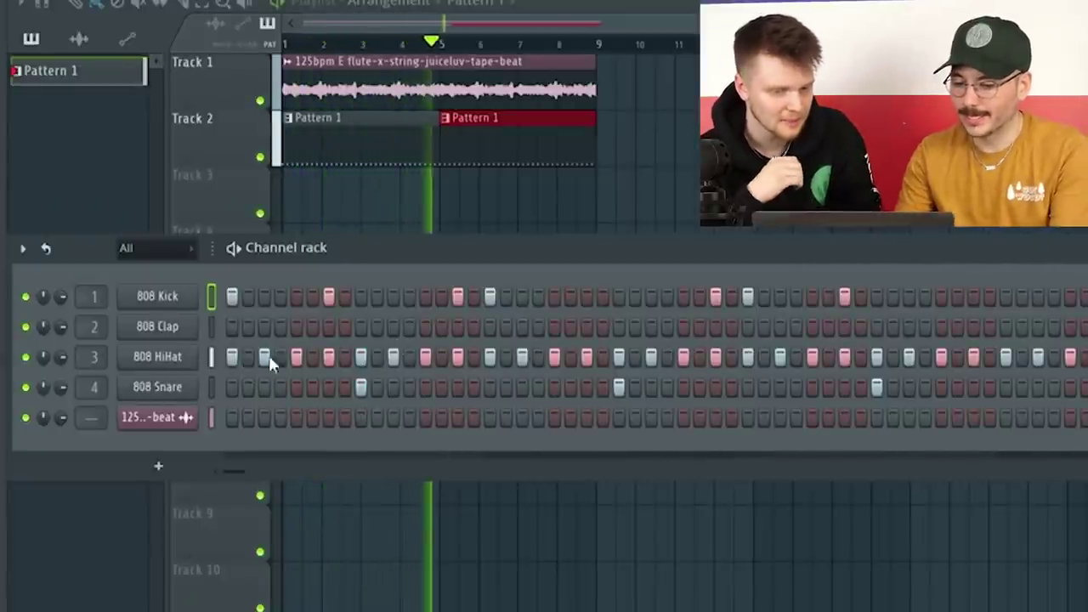
{"action": "left_click", "coordinate": [538, 357]}
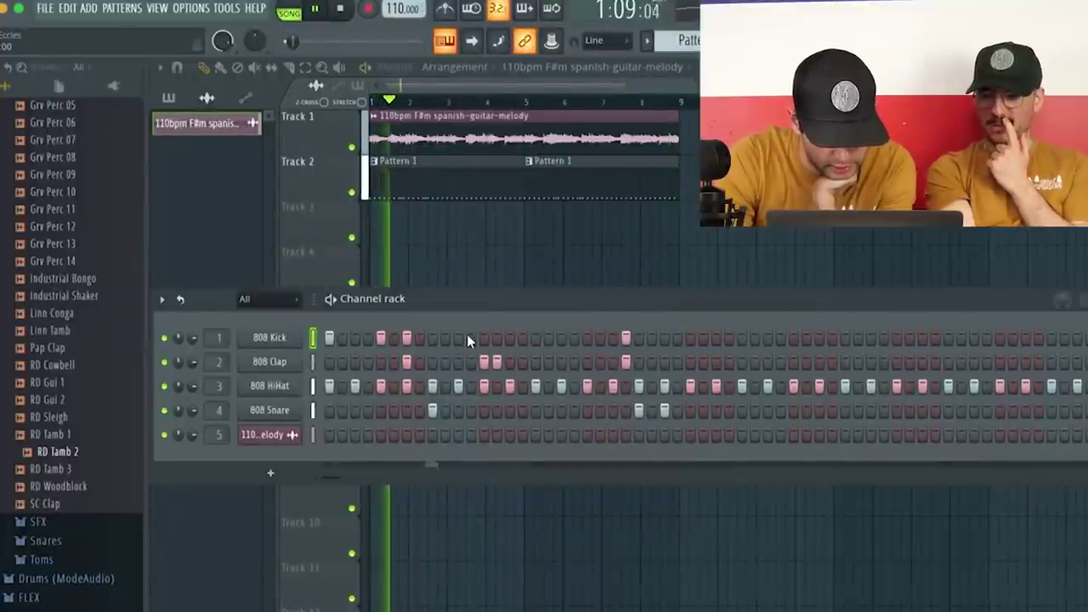
Add 808 Kick hits on steps 11, 12 and 20 of the 110bpm spanish guitar project
{"action": "left_click", "coordinate": [458, 337]}
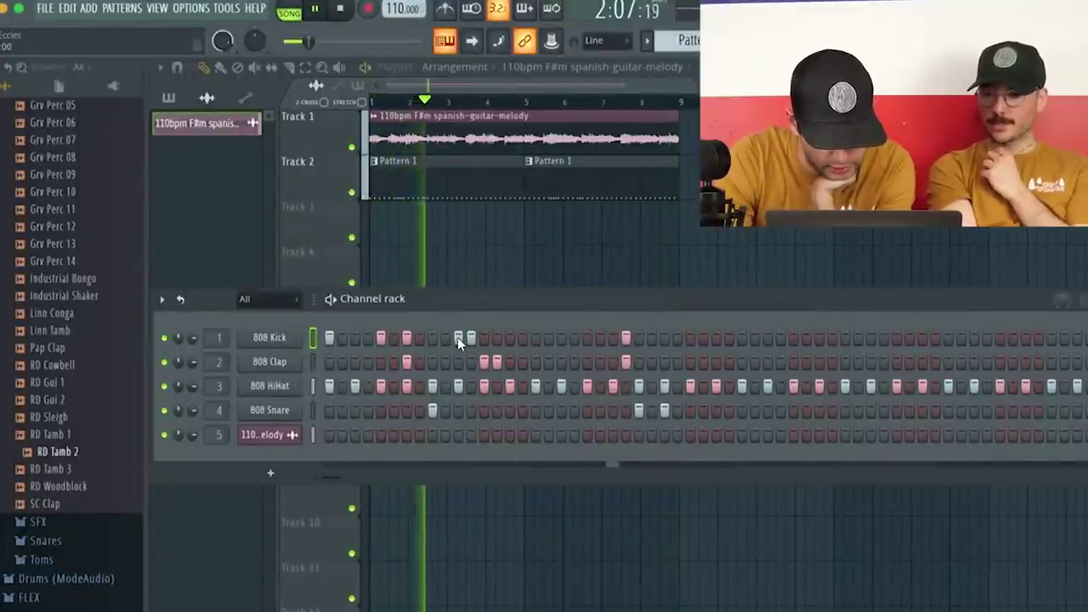
{"action": "left_click", "coordinate": [575, 338]}
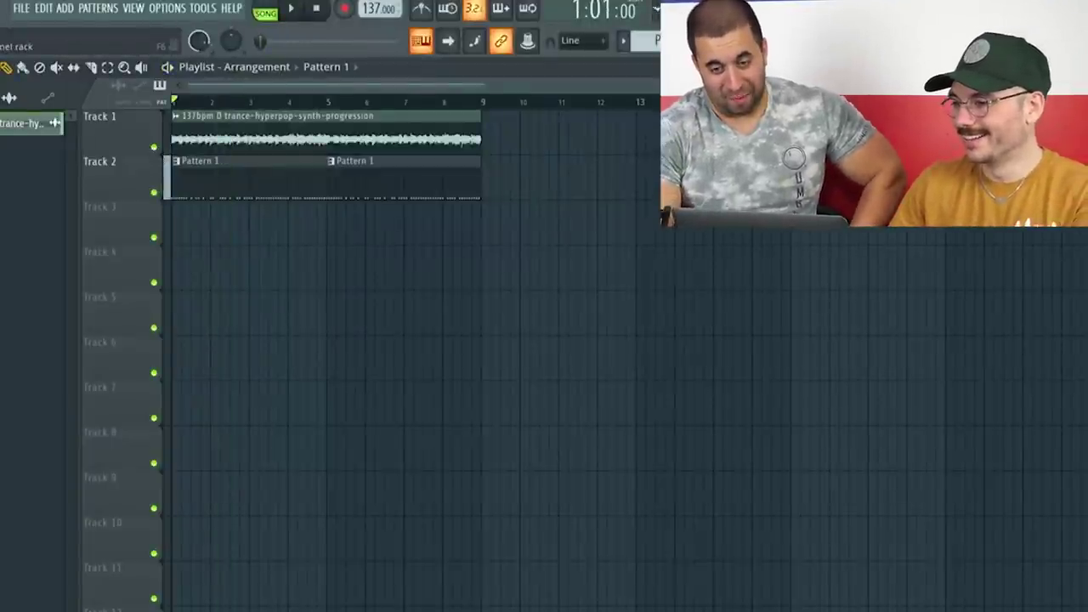
Show the channel rack of the 137bpm hyperpop project and start playback of the arrangement
{"action": "key", "text": "F6"}
{"action": "key", "text": "space"}
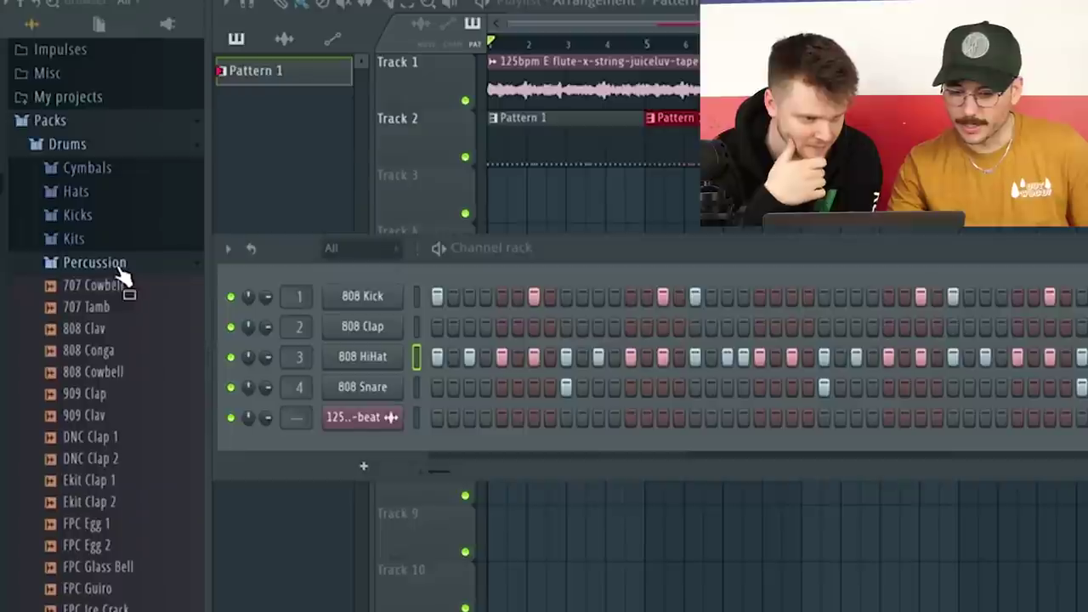
Audition samples in the Percussion drum pack for the 125bpm project, including Grv Perc 03
{"action": "scroll", "coordinate": [119, 340], "scroll_direction": "down", "scroll_amount": 10}
{"action": "left_click", "coordinate": [100, 350]}
{"action": "left_click", "coordinate": [100, 436]}
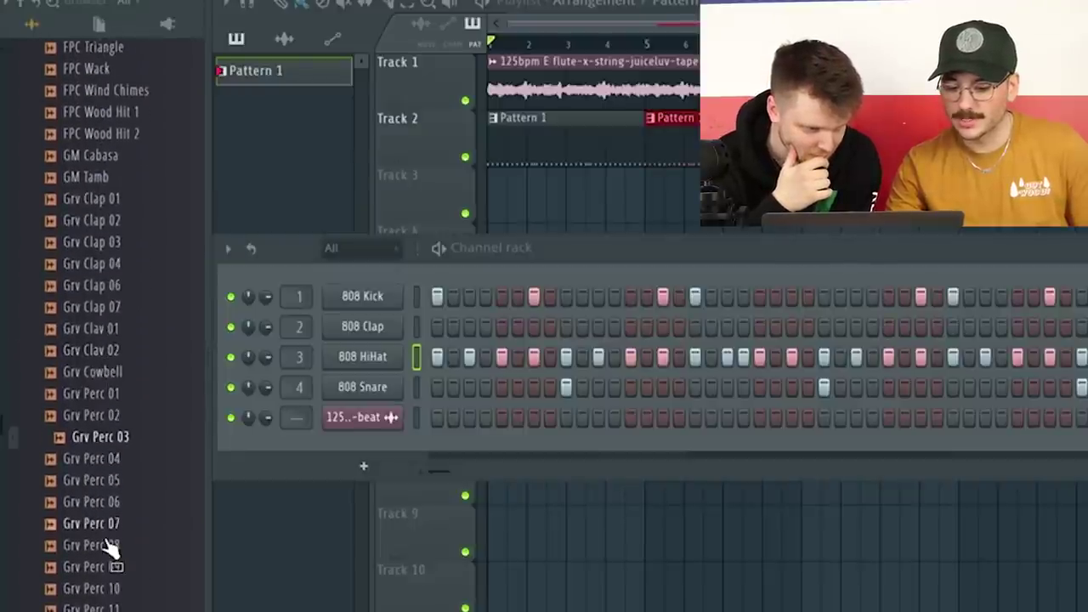